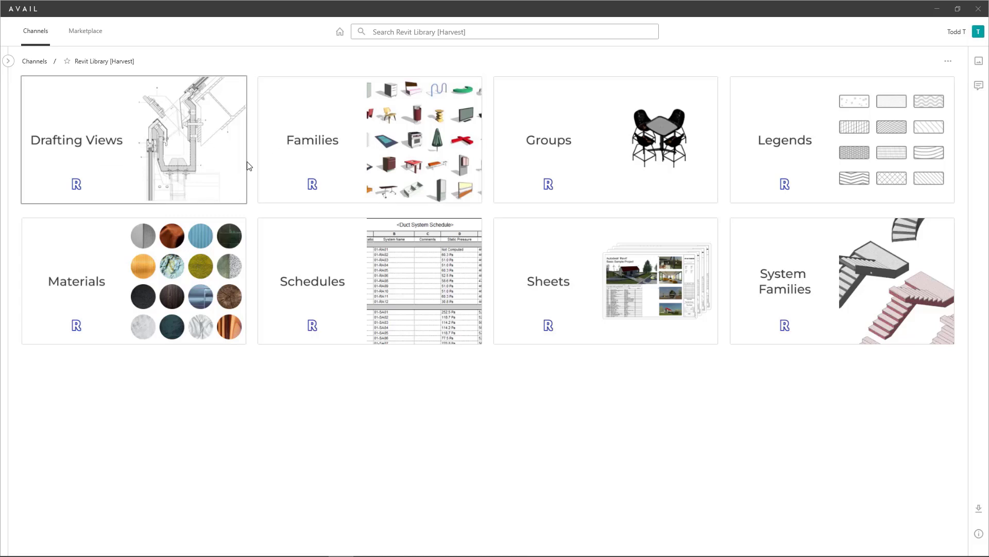
Step: Open the Drafting Views category in the Revit Library [Harvest] channel and enlarge the thumbnails
{"action": "left_click", "coordinate": [153, 125]}
{"action": "left_click", "coordinate": [153, 122]}
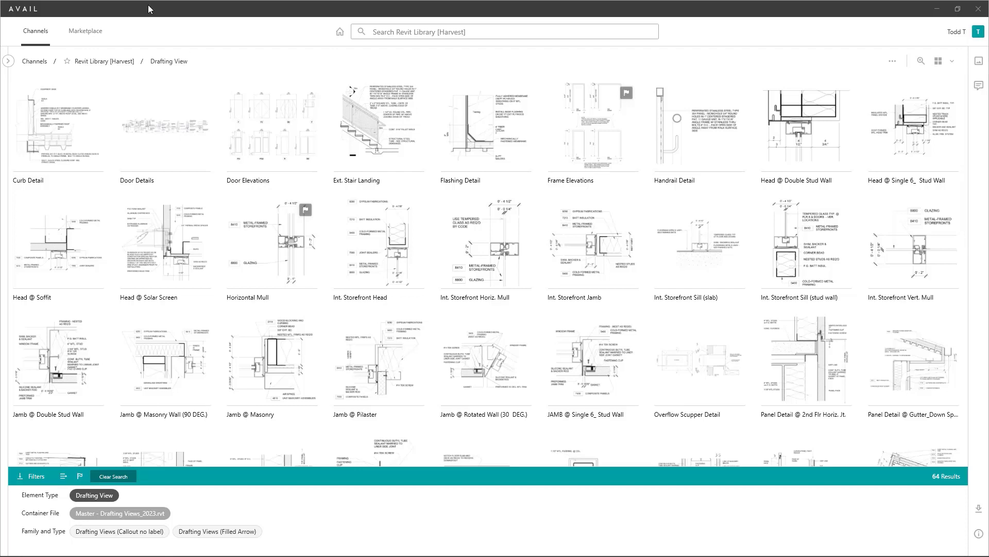
{"action": "scroll", "coordinate": [239, 242], "scroll_direction": "up", "scroll_amount": 1}
{"action": "scroll", "coordinate": [240, 242], "scroll_direction": "up", "scroll_amount": 1}
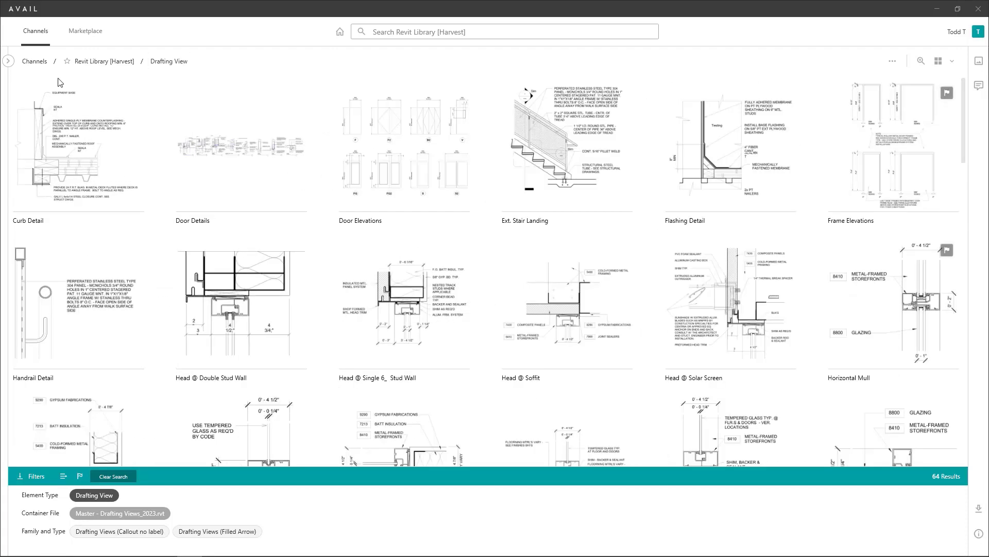
Step: Preview the Curb Detail drafting view, close it, and minimize AVAIL Desktop
{"action": "mouse_move", "coordinate": [96, 167]}
{"action": "left_click", "coordinate": [71, 199]}
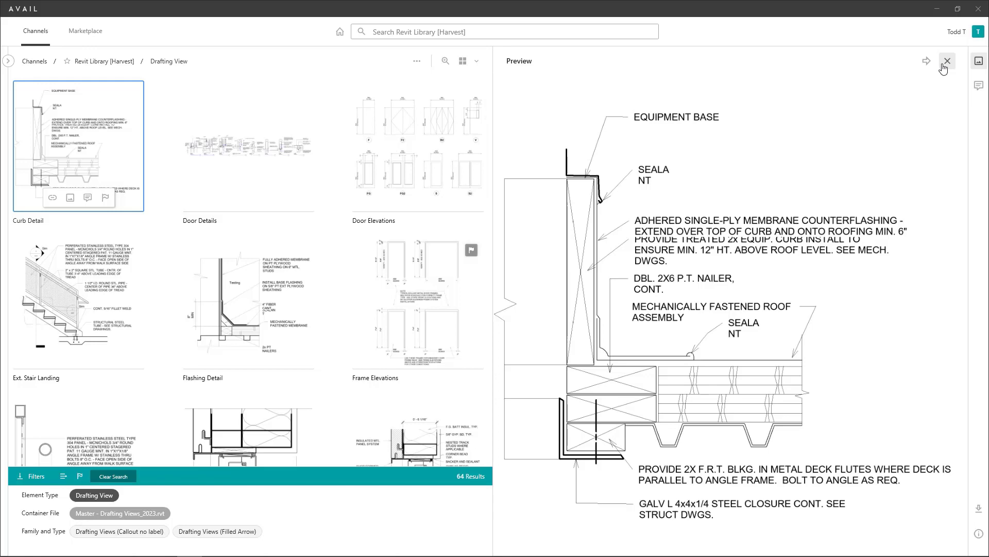
{"action": "left_click", "coordinate": [947, 60]}
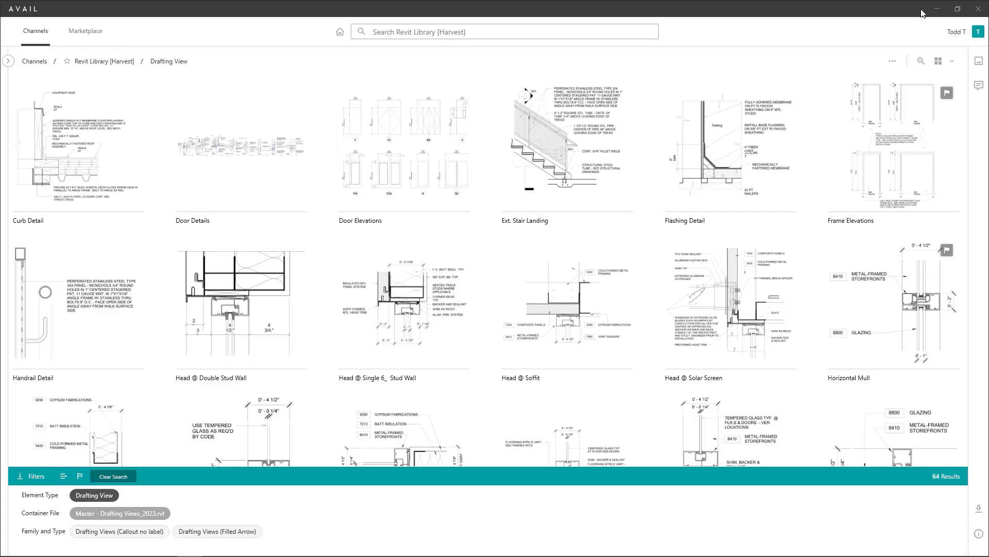
{"action": "left_click", "coordinate": [937, 9]}
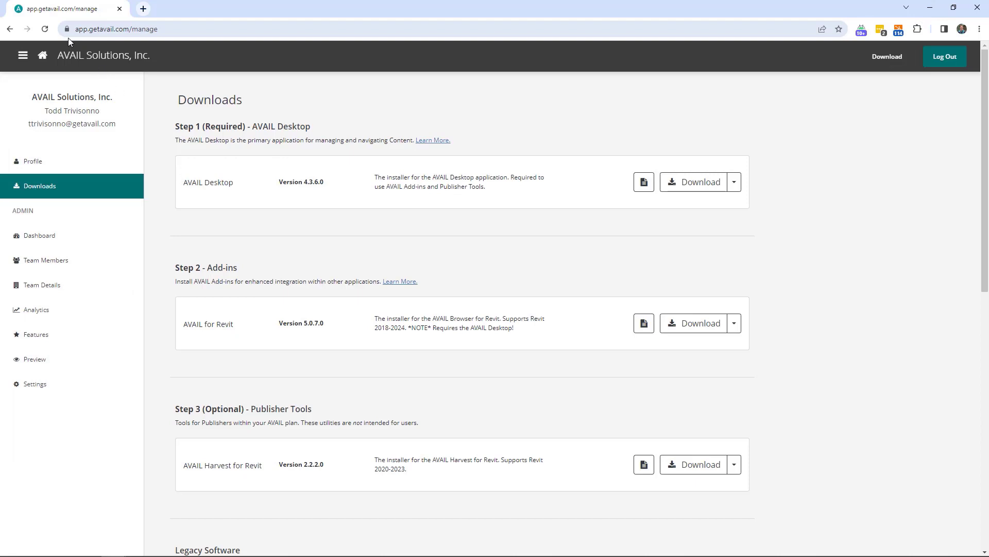
Step: Reload the Downloads page listing the AVAIL installers
{"action": "left_click", "coordinate": [64, 193]}
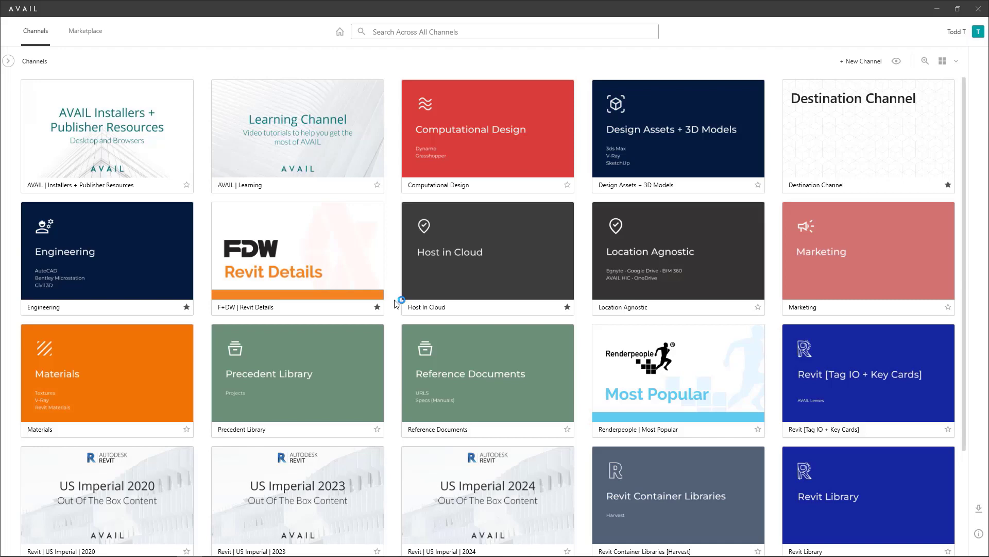
{"action": "scroll", "coordinate": [402, 309], "scroll_direction": "down", "scroll_amount": 3}
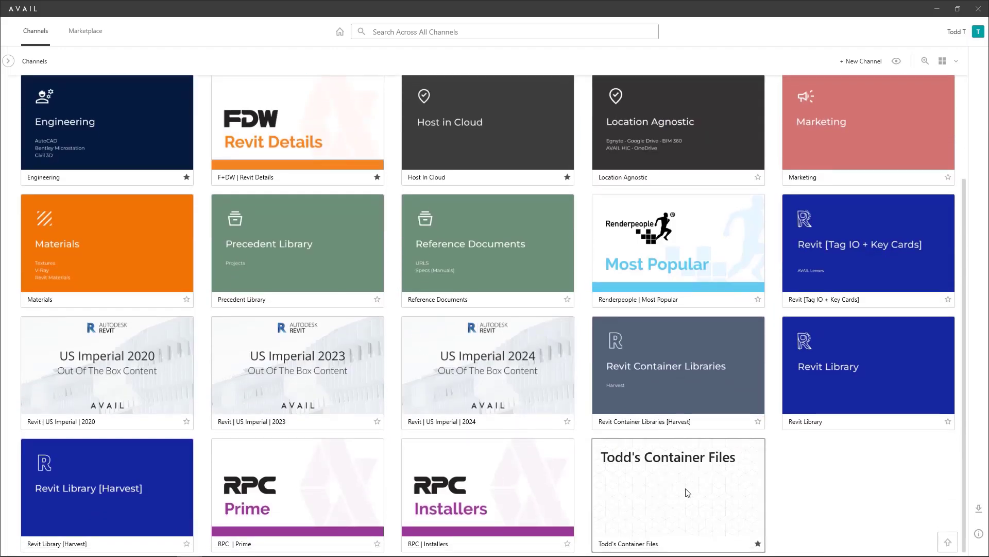
{"action": "left_click", "coordinate": [688, 493]}
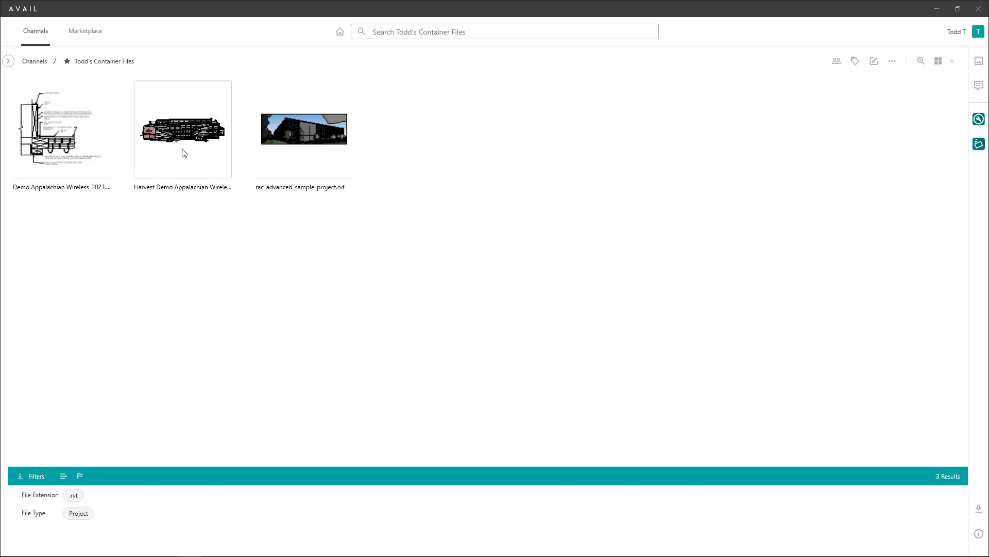
{"action": "left_click", "coordinate": [339, 41]}
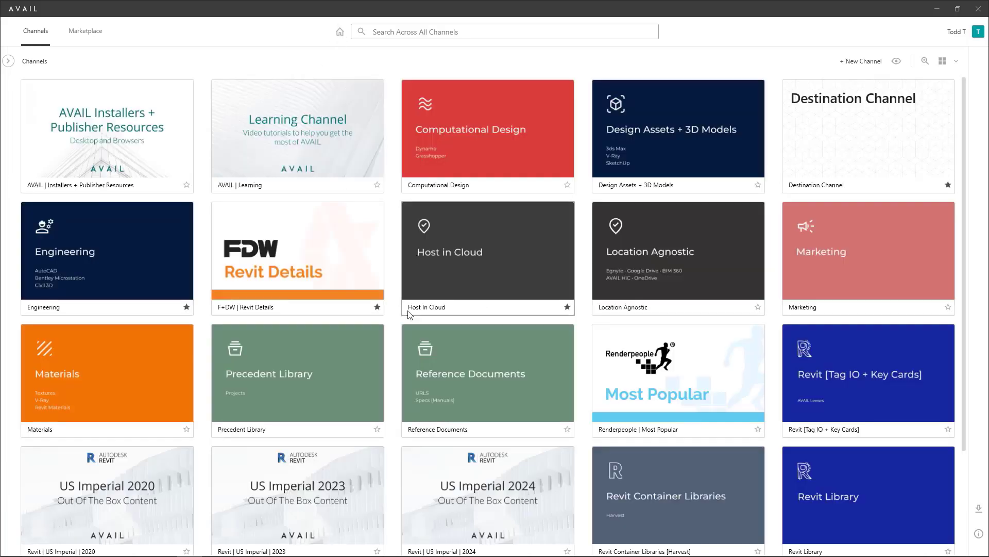
{"action": "scroll", "coordinate": [457, 309], "scroll_direction": "down", "scroll_amount": 3}
{"action": "scroll", "coordinate": [701, 461], "scroll_direction": "up", "scroll_amount": 2}
{"action": "scroll", "coordinate": [695, 453], "scroll_direction": "up", "scroll_amount": 1}
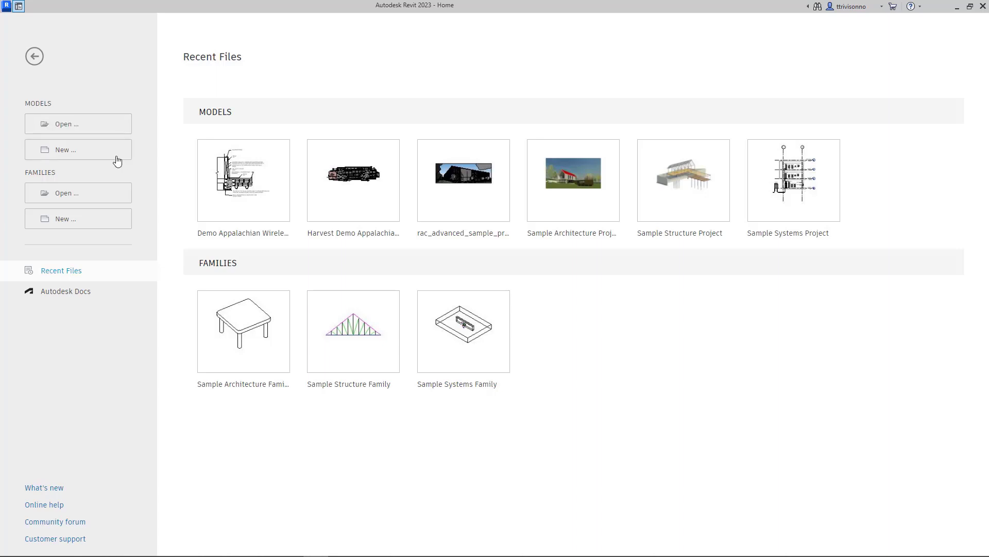
Step: Create a new project from the Imperial-Construction Template
{"action": "left_click", "coordinate": [118, 154]}
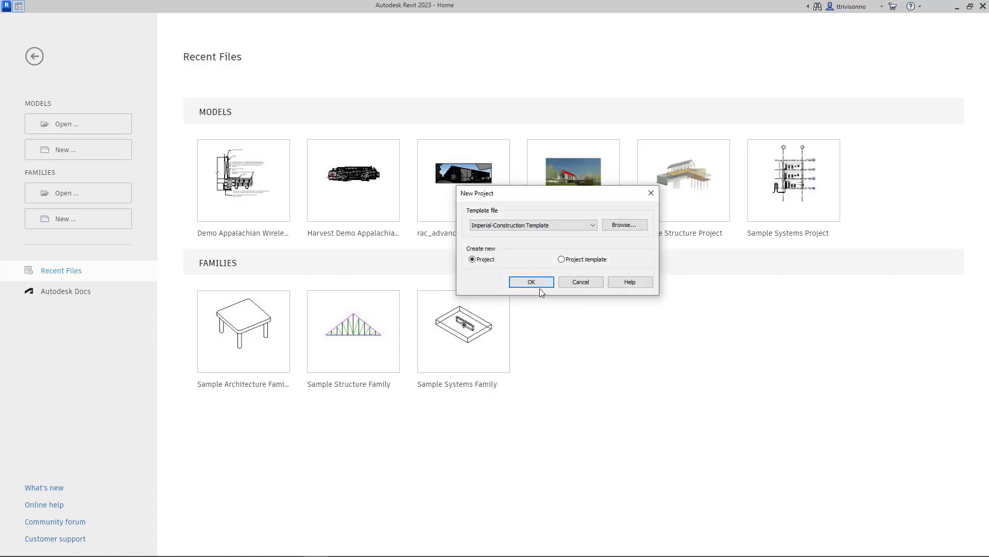
{"action": "left_click", "coordinate": [532, 281]}
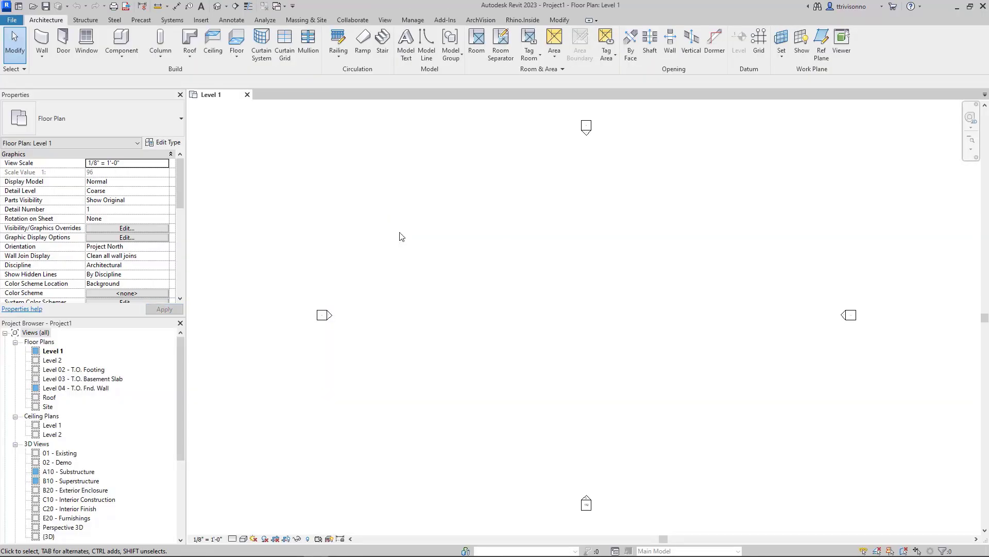
Step: Launch AVAIL Harvest and select Harvest Demo Appalachian Wireless_2023.rvt from the container files channel
{"action": "left_click", "coordinate": [446, 20]}
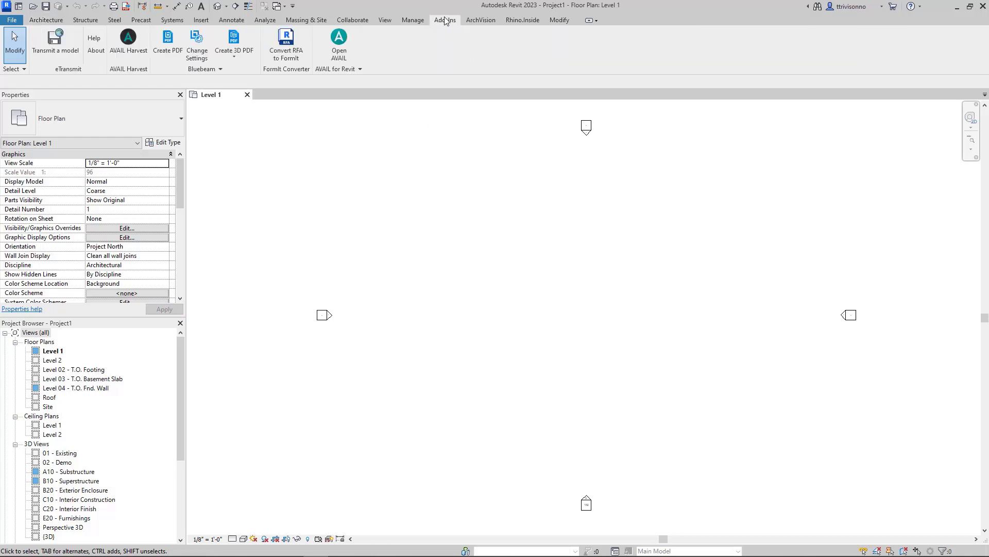
{"action": "left_click", "coordinate": [129, 49]}
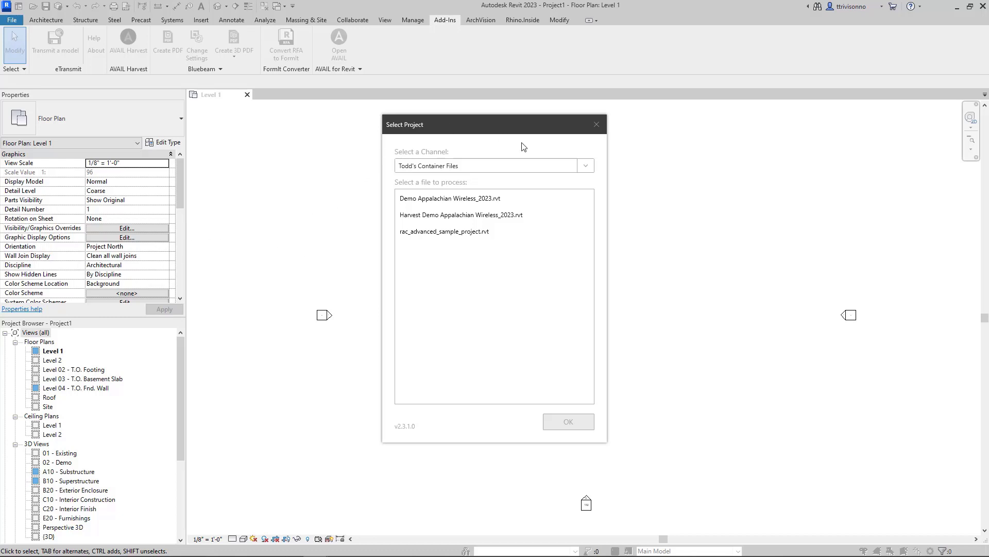
{"action": "left_click", "coordinate": [586, 166]}
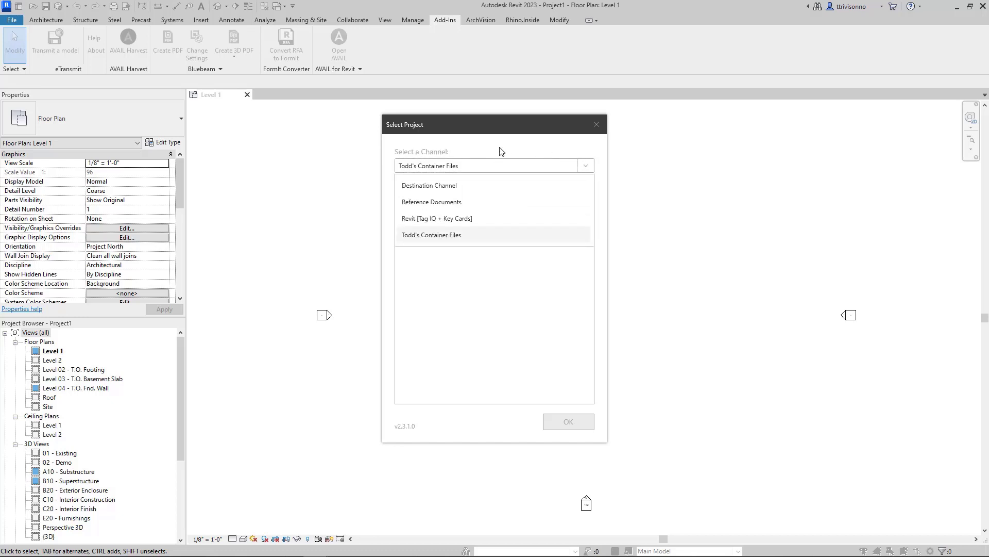
{"action": "left_click", "coordinate": [469, 235]}
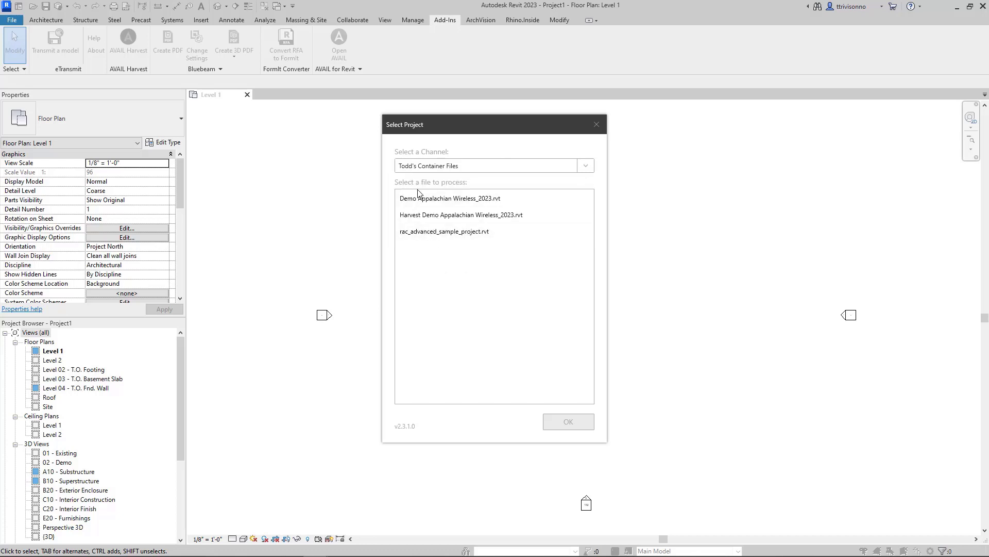
{"action": "left_click", "coordinate": [543, 215]}
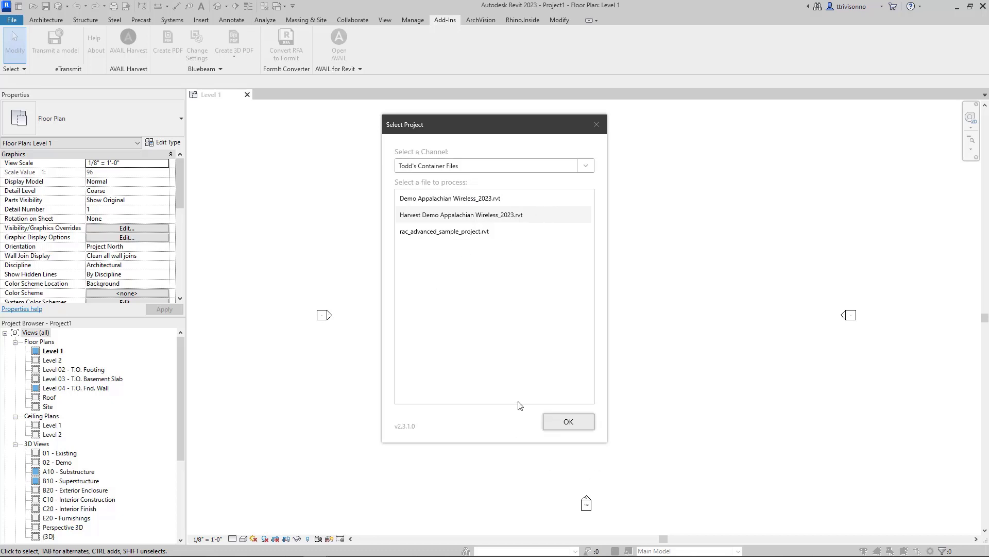
{"action": "left_click", "coordinate": [566, 421]}
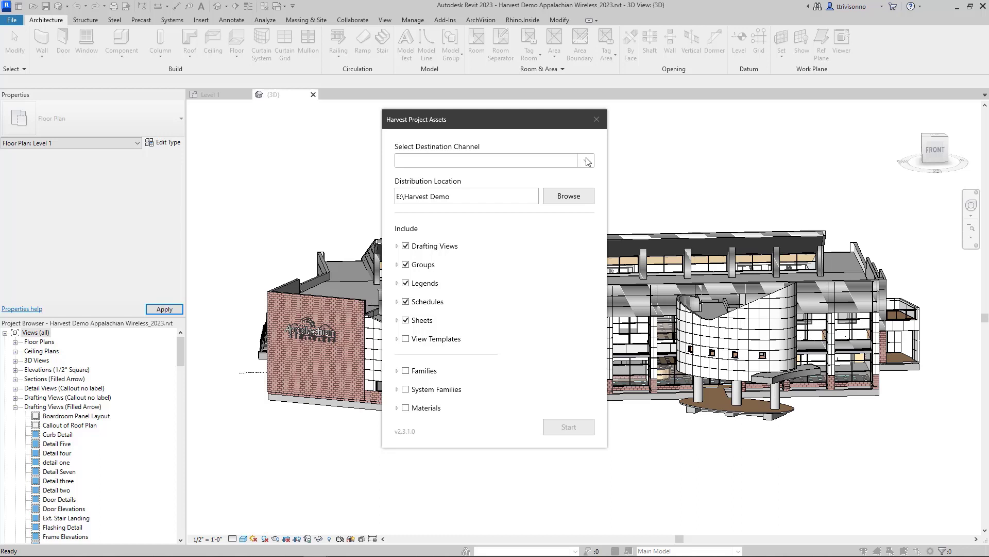
Step: Set Destination Channel as the harvest target and start harvesting into E:\Harvest Demo
{"action": "left_click", "coordinate": [587, 160]}
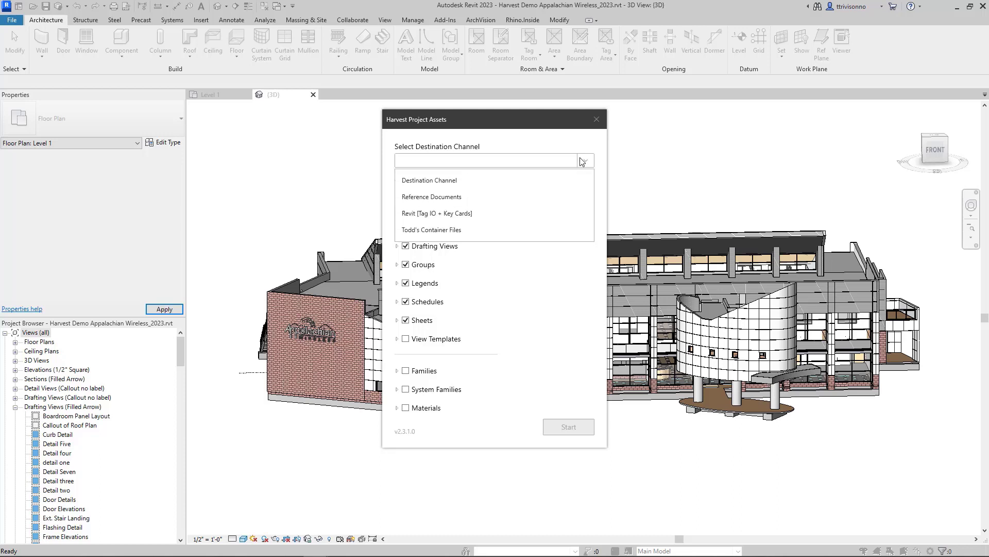
{"action": "left_click", "coordinate": [469, 181]}
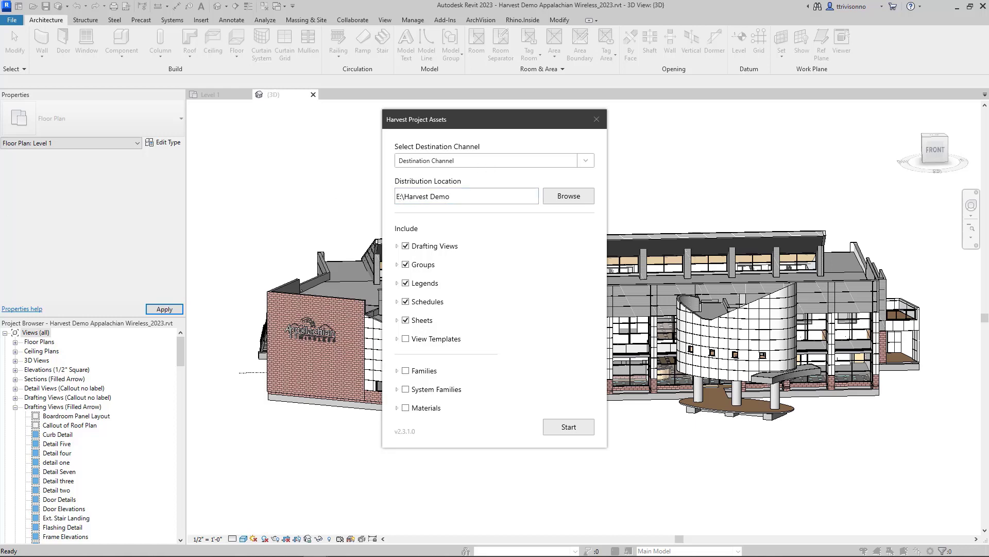
{"action": "left_click", "coordinate": [569, 195]}
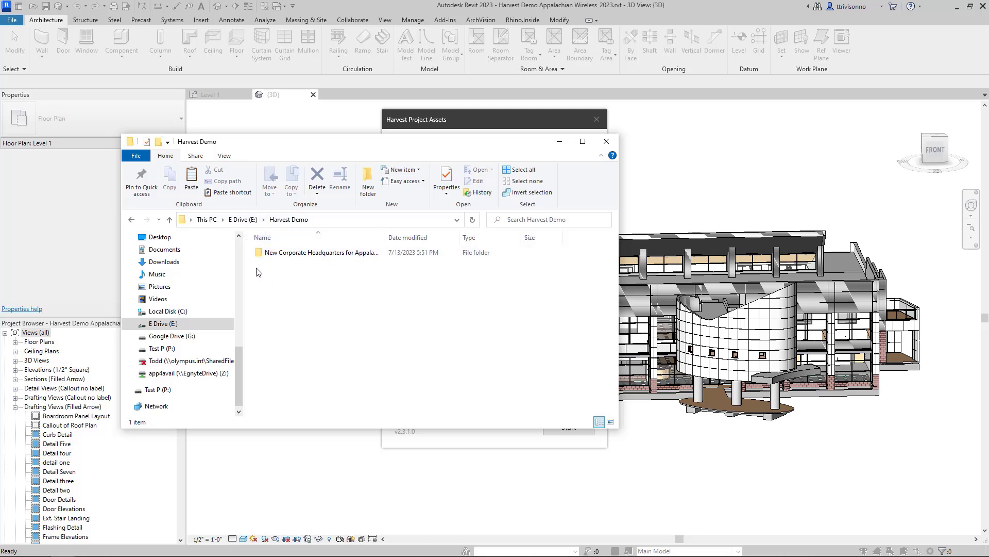
Step: Open the harvested project's Drafting Views folder, then return to the project folder
{"action": "left_click", "coordinate": [285, 255]}
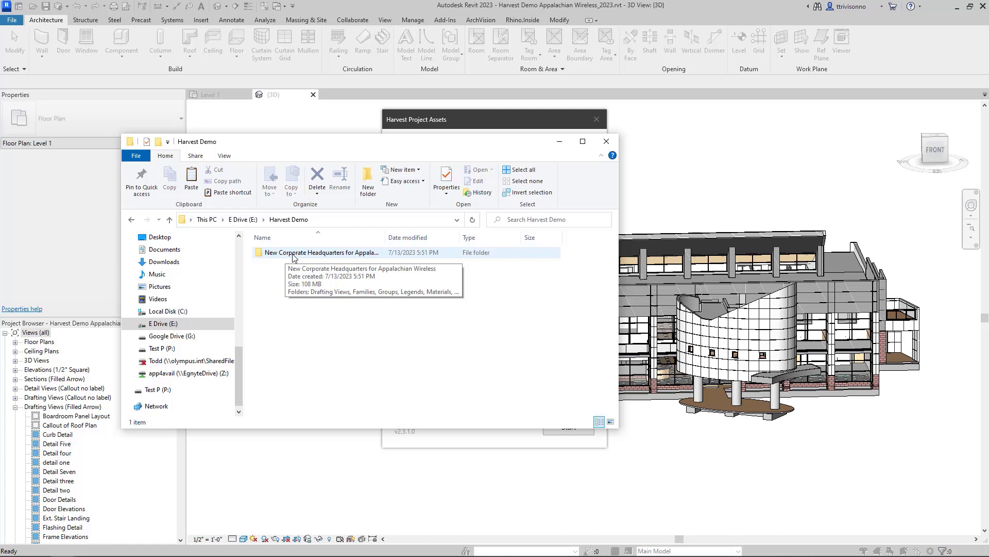
{"action": "double_click", "coordinate": [284, 253]}
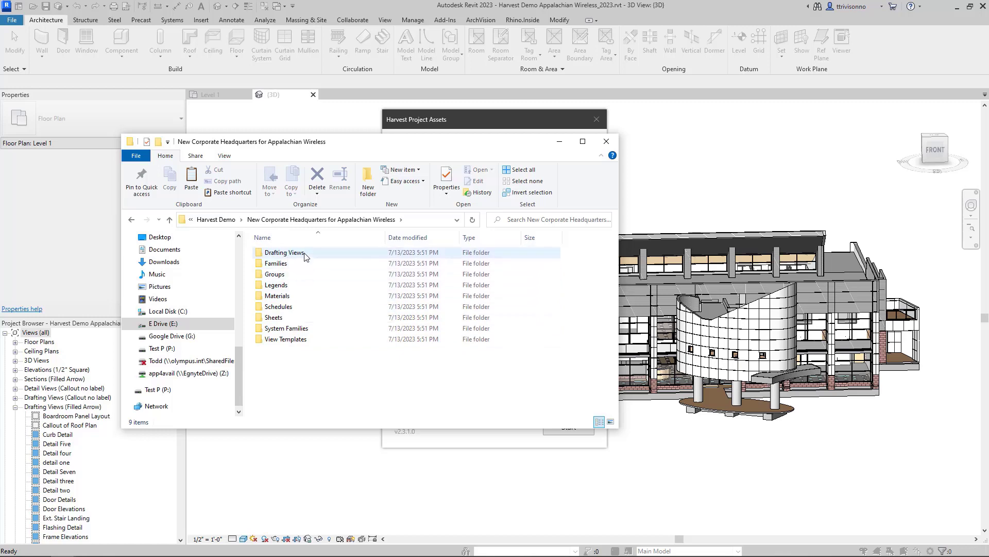
{"action": "double_click", "coordinate": [304, 255]}
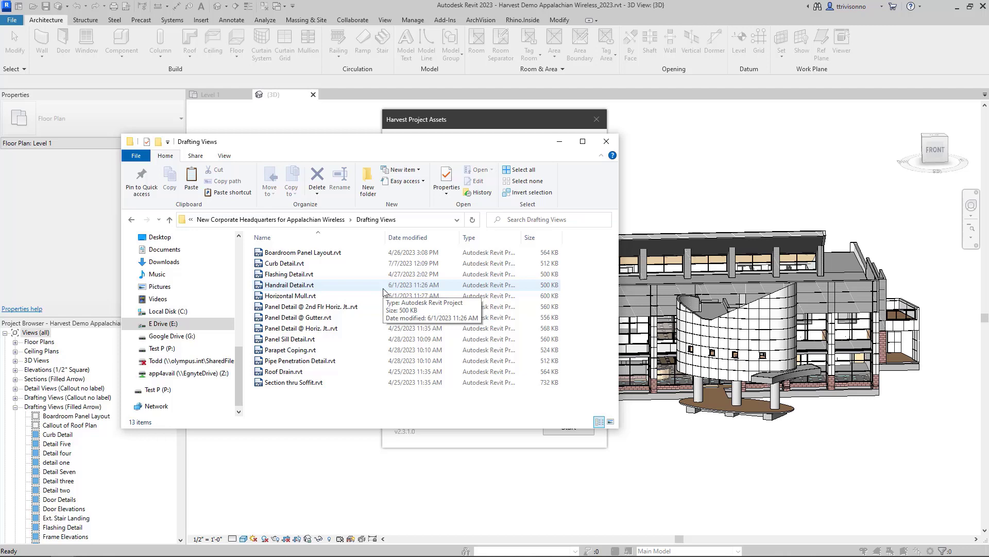
{"action": "left_click", "coordinate": [330, 219]}
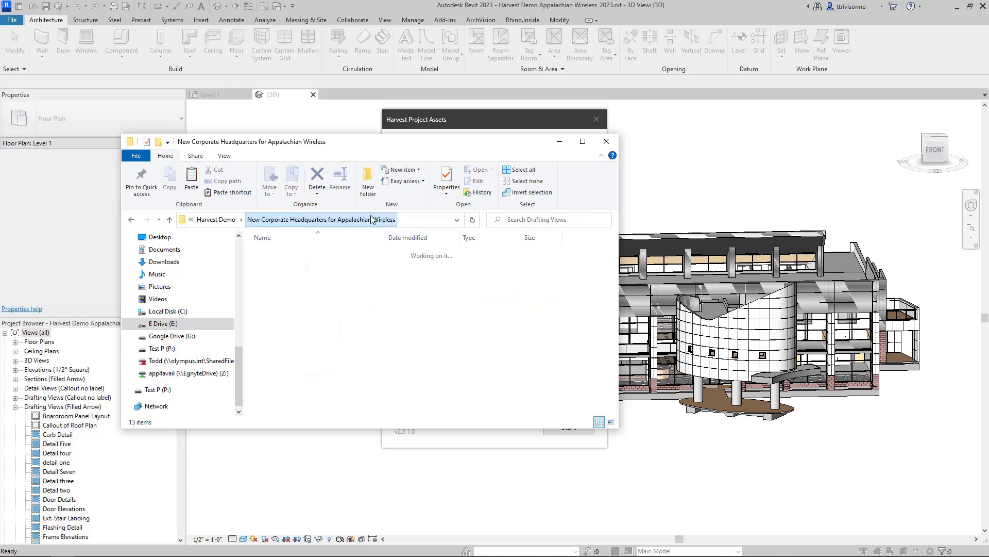
Step: Close File Explorer and the harvest dialog, then review Project Information's parameters
{"action": "left_click", "coordinate": [606, 142]}
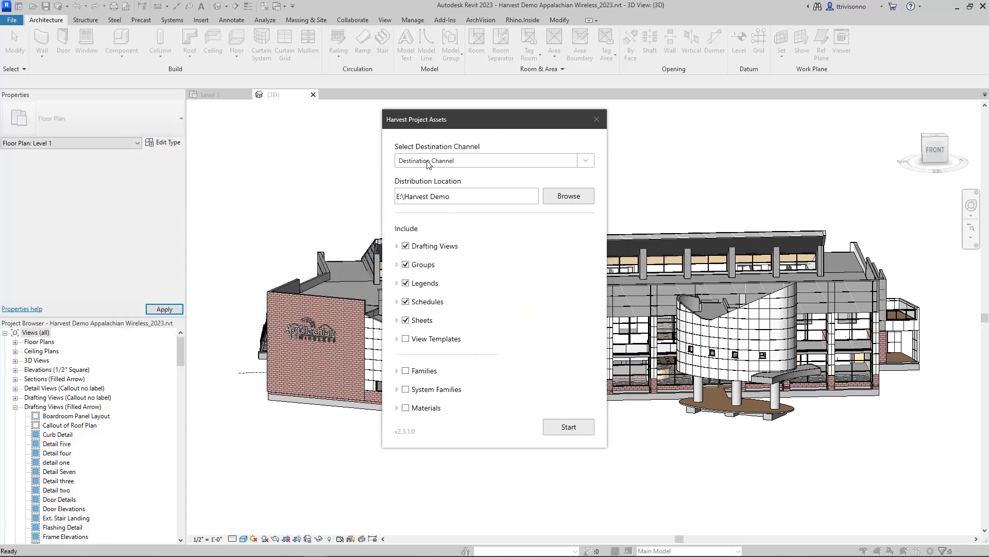
{"action": "left_click", "coordinate": [596, 120]}
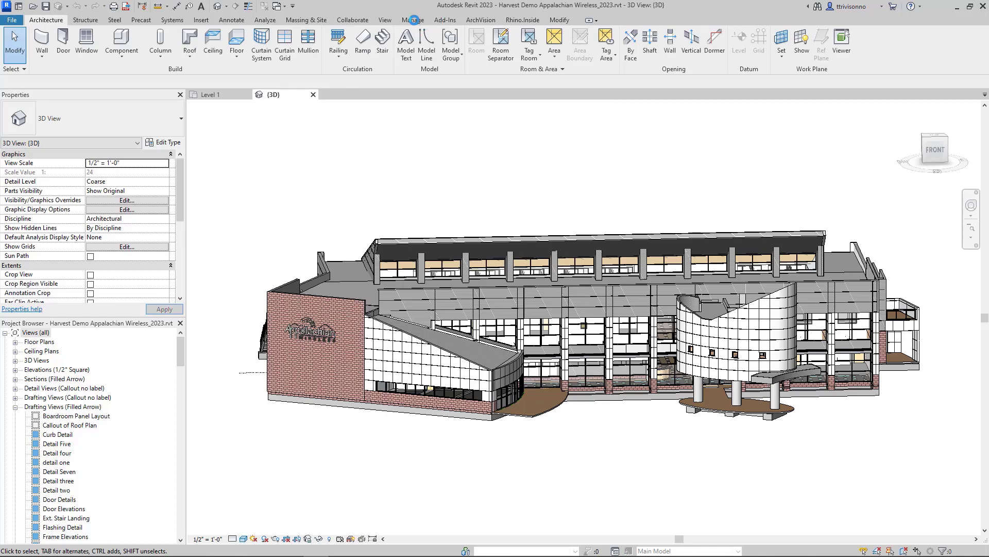
{"action": "left_click", "coordinate": [414, 20]}
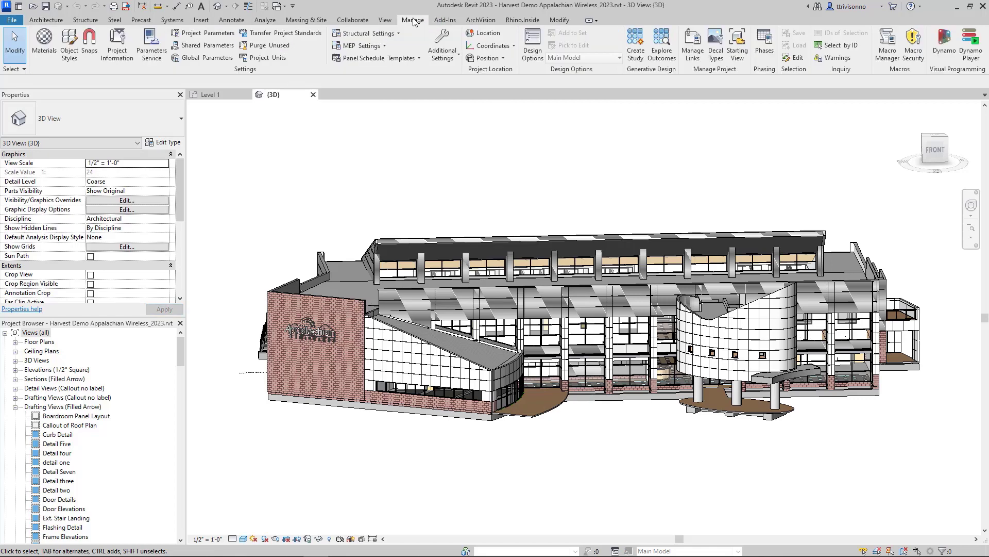
{"action": "left_click", "coordinate": [122, 46]}
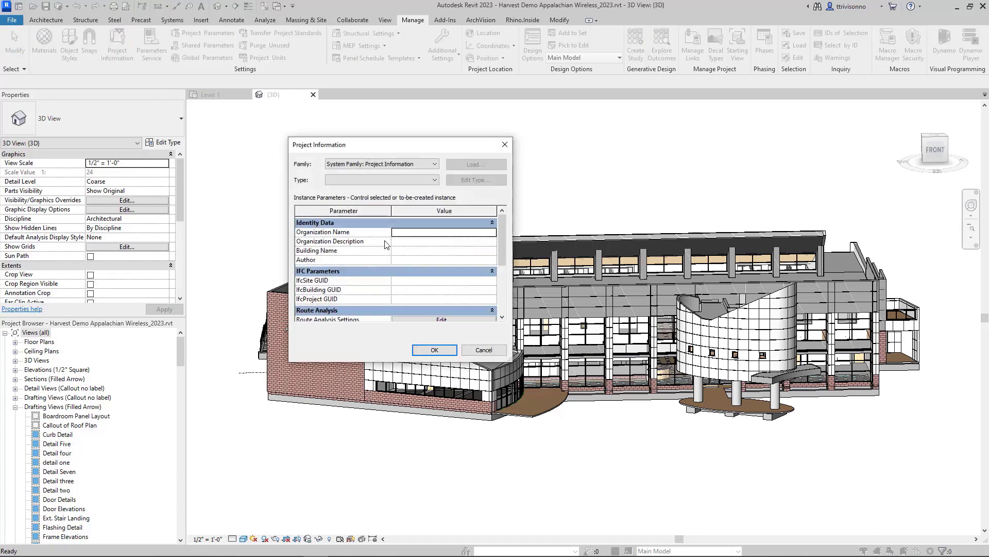
{"action": "scroll", "coordinate": [386, 244], "scroll_direction": "down", "scroll_amount": 3}
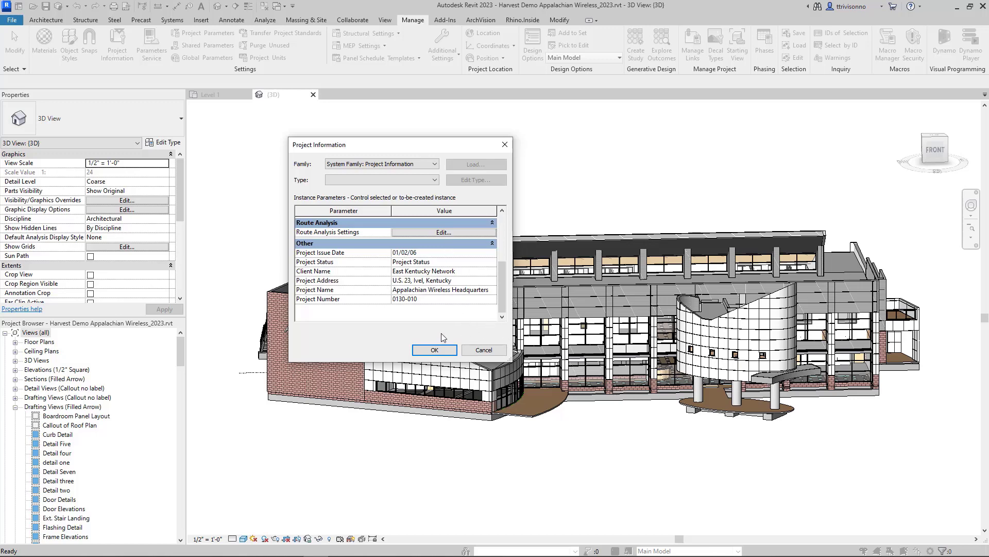
Step: Relaunch AVAIL Harvest for this project with Destination Channel as the target
{"action": "left_click", "coordinate": [483, 350]}
{"action": "left_click", "coordinate": [445, 19]}
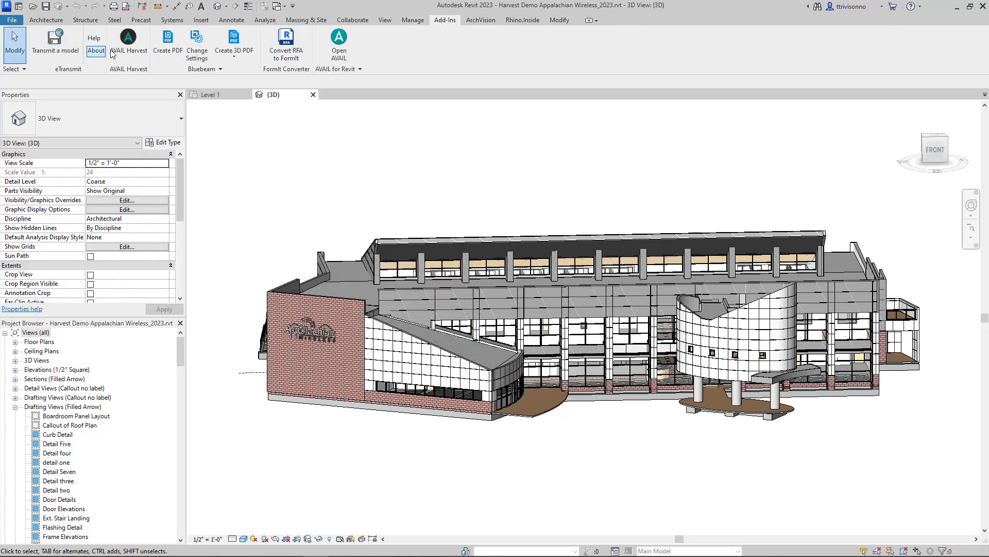
{"action": "left_click", "coordinate": [129, 41]}
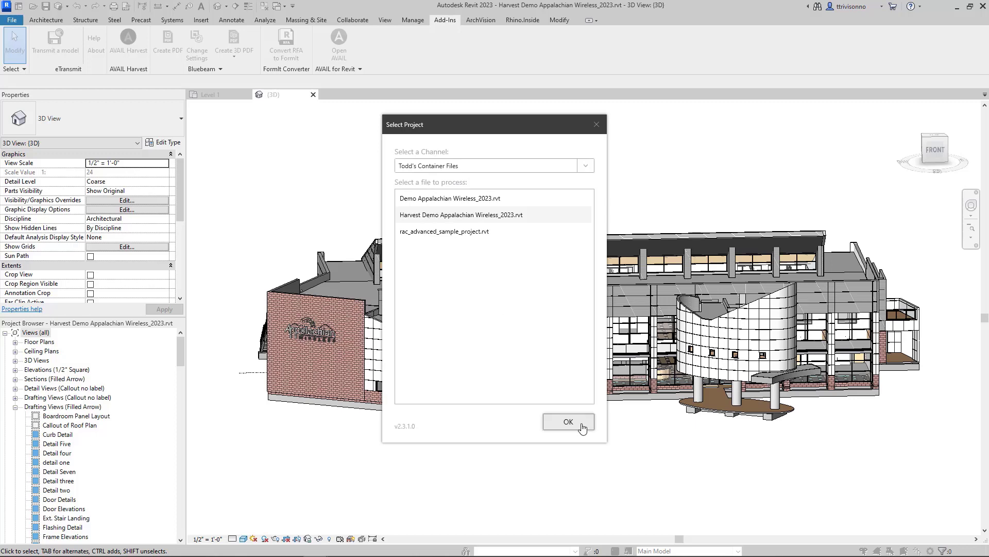
{"action": "left_click", "coordinate": [582, 424]}
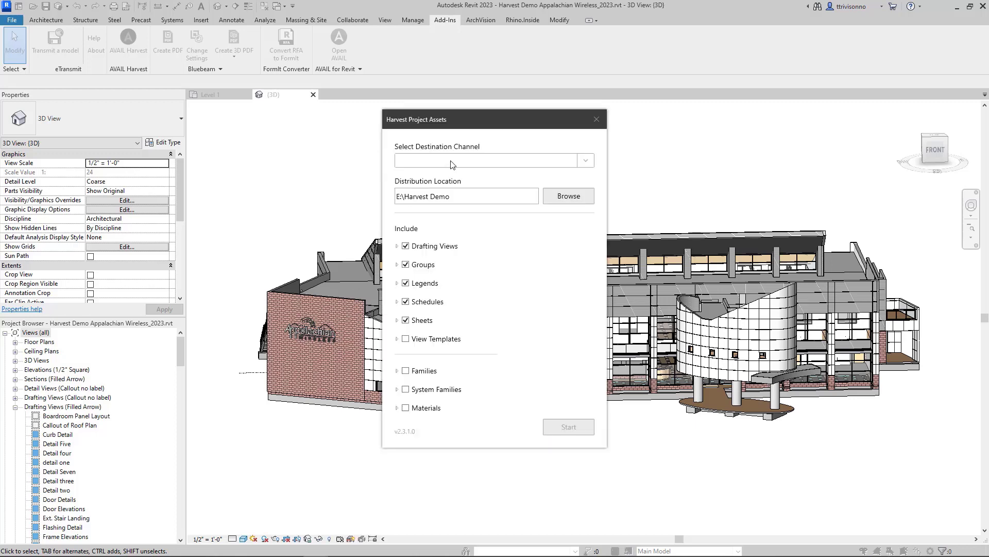
{"action": "left_click", "coordinate": [451, 160]}
{"action": "left_click", "coordinate": [438, 184]}
Step: Uncheck the Groups, Legends, Schedules and Sheets categories
{"action": "left_click", "coordinate": [405, 265]}
{"action": "left_click", "coordinate": [406, 283]}
{"action": "left_click", "coordinate": [406, 302]}
{"action": "left_click", "coordinate": [406, 321]}
Step: Include only the Flashing Detail drafting view
{"action": "left_click", "coordinate": [397, 246]}
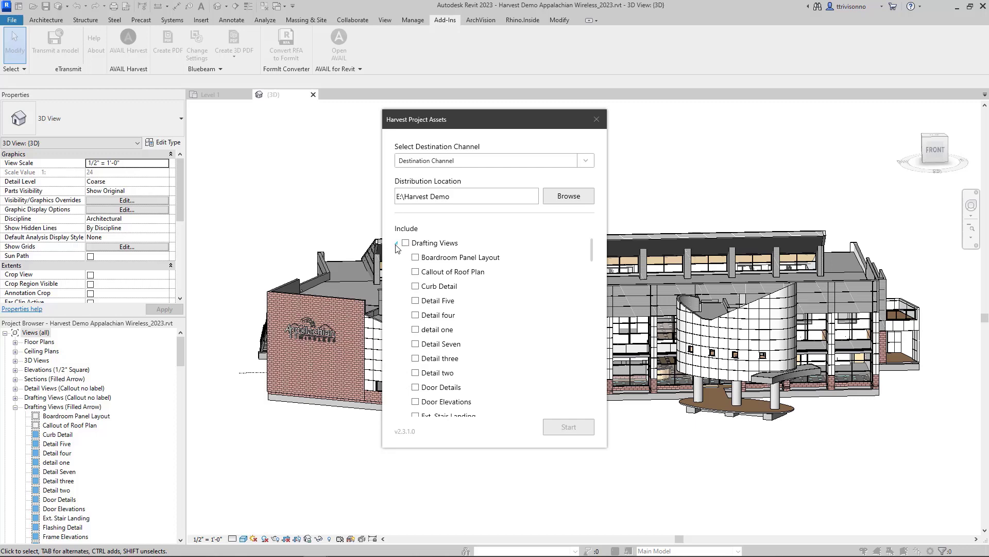
{"action": "scroll", "coordinate": [426, 356], "scroll_direction": "down", "scroll_amount": 6}
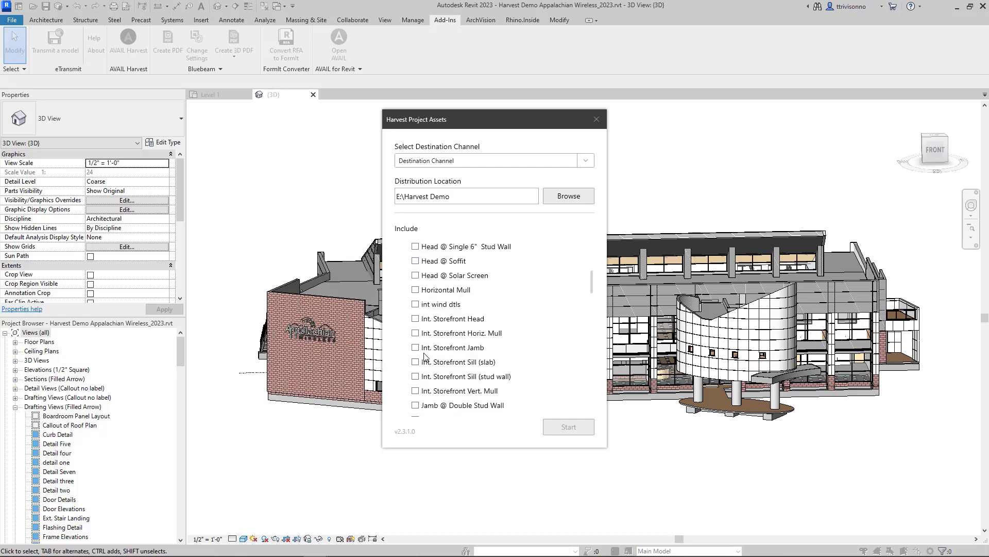
{"action": "scroll", "coordinate": [425, 356], "scroll_direction": "down", "scroll_amount": 6}
{"action": "scroll", "coordinate": [425, 355], "scroll_direction": "up", "scroll_amount": 12}
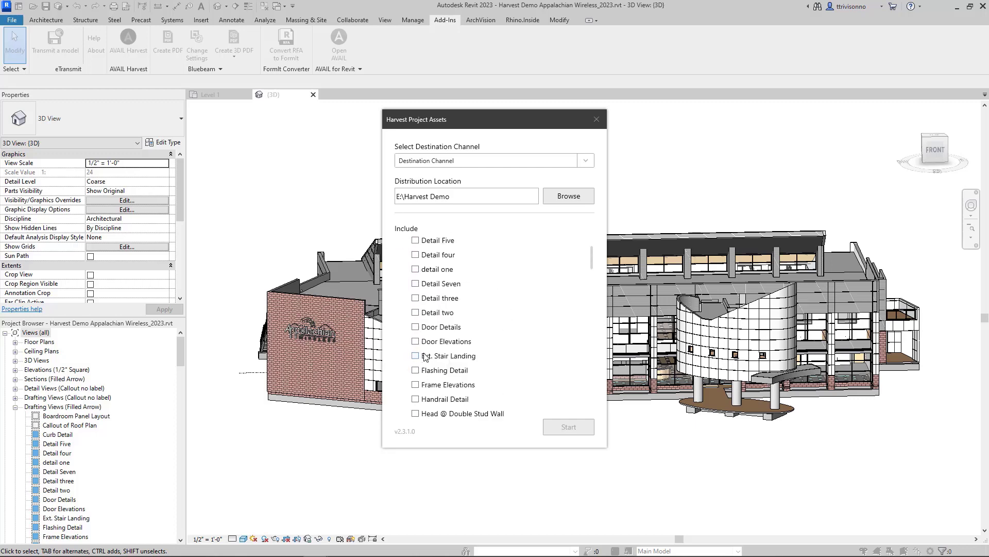
{"action": "scroll", "coordinate": [412, 340], "scroll_direction": "down", "scroll_amount": 6}
{"action": "scroll", "coordinate": [406, 331], "scroll_direction": "up", "scroll_amount": 4}
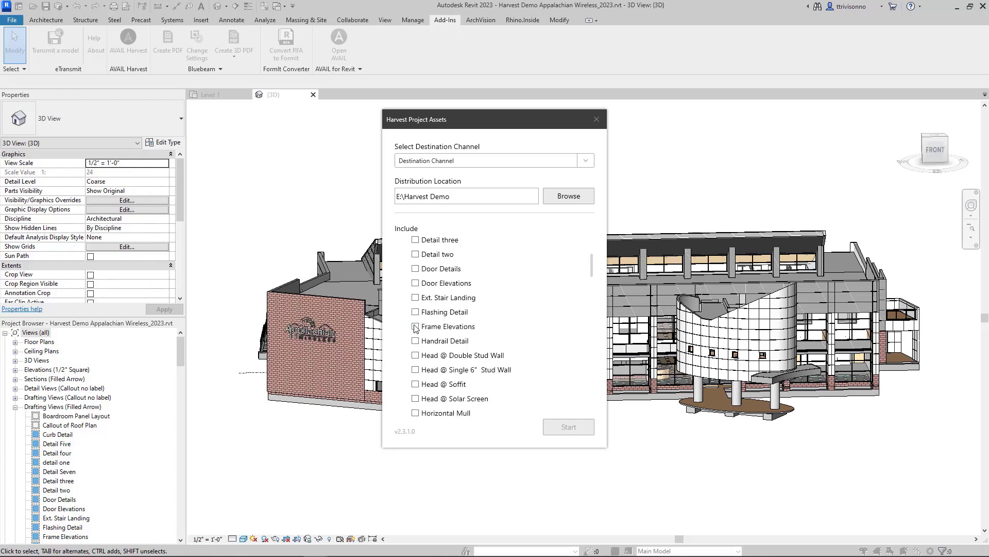
{"action": "left_click", "coordinate": [416, 313]}
{"action": "scroll", "coordinate": [403, 276], "scroll_direction": "up", "scroll_amount": 3}
{"action": "left_click", "coordinate": [397, 246]}
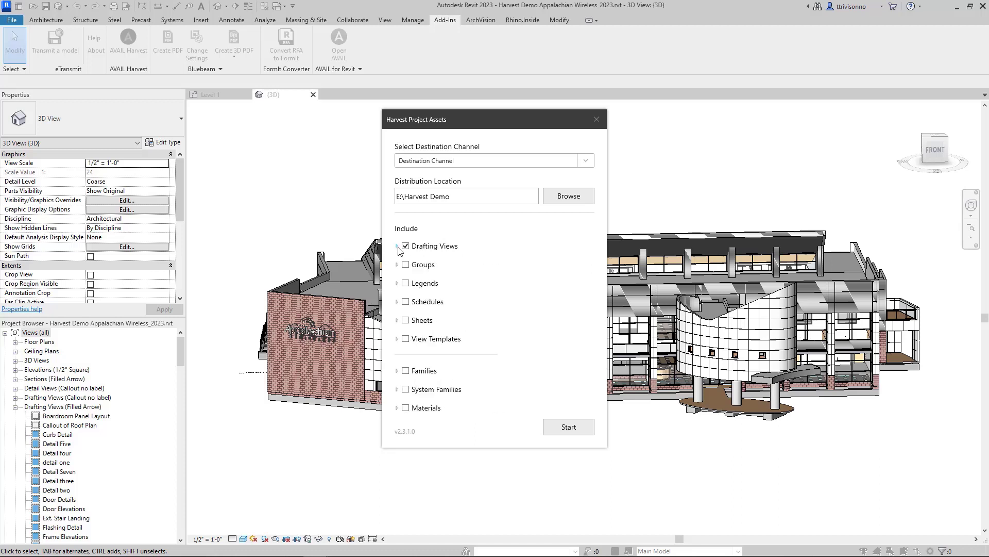
Step: Include Model Group - South Entry Vestibule from Groups > Model Groups
{"action": "left_click", "coordinate": [397, 264]}
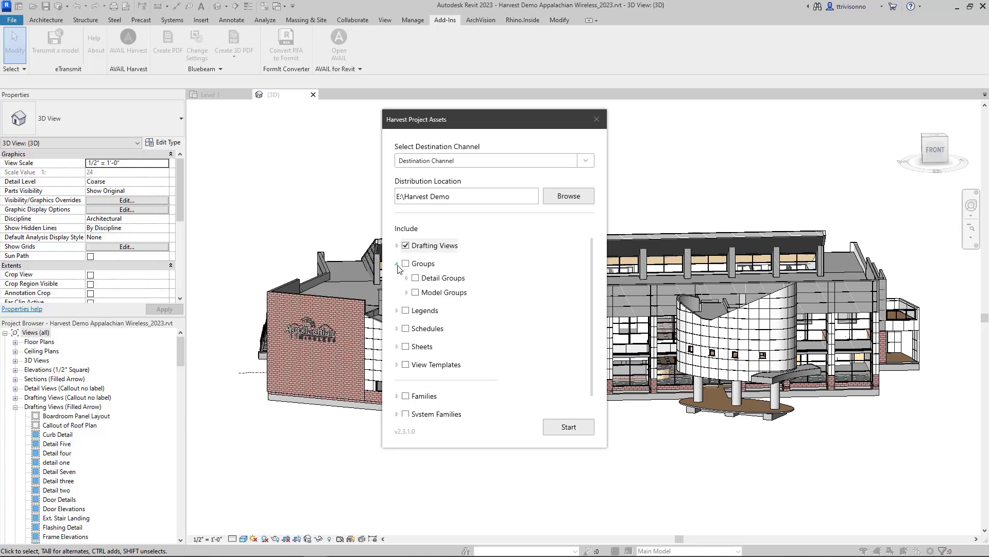
{"action": "left_click", "coordinate": [406, 292]}
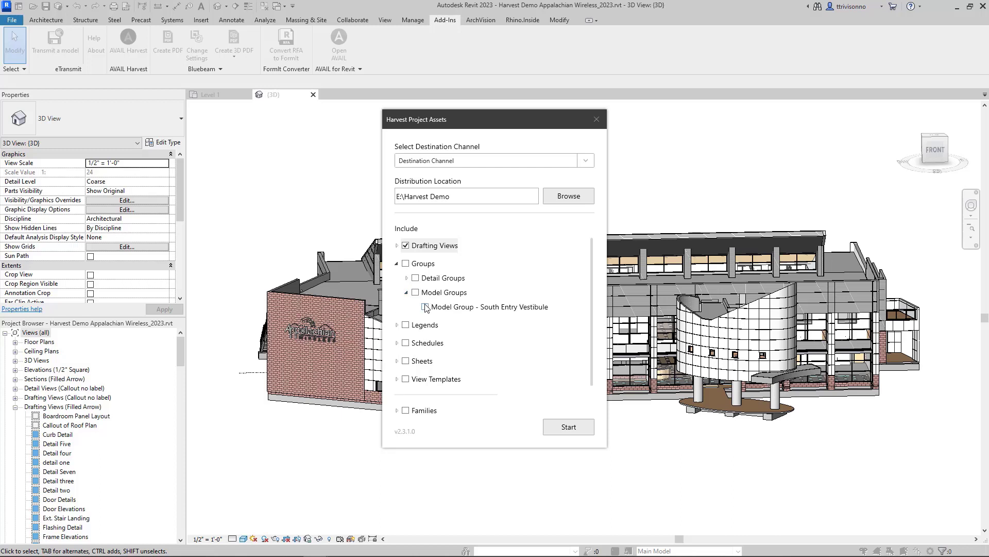
{"action": "left_click", "coordinate": [425, 307]}
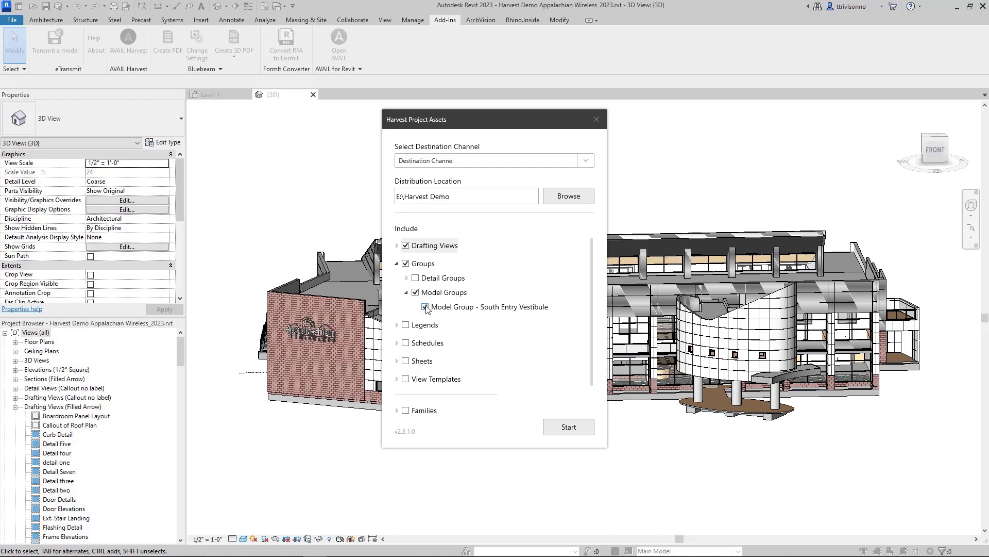
{"action": "left_click", "coordinate": [396, 264]}
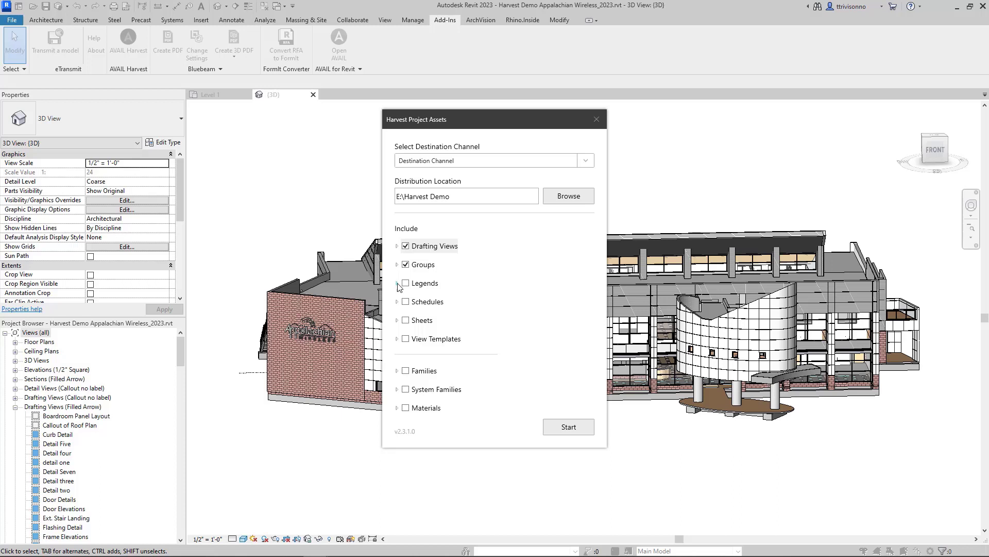
Step: Include the Take-Off Info legend and a schedule in the harvest
{"action": "left_click", "coordinate": [396, 283]}
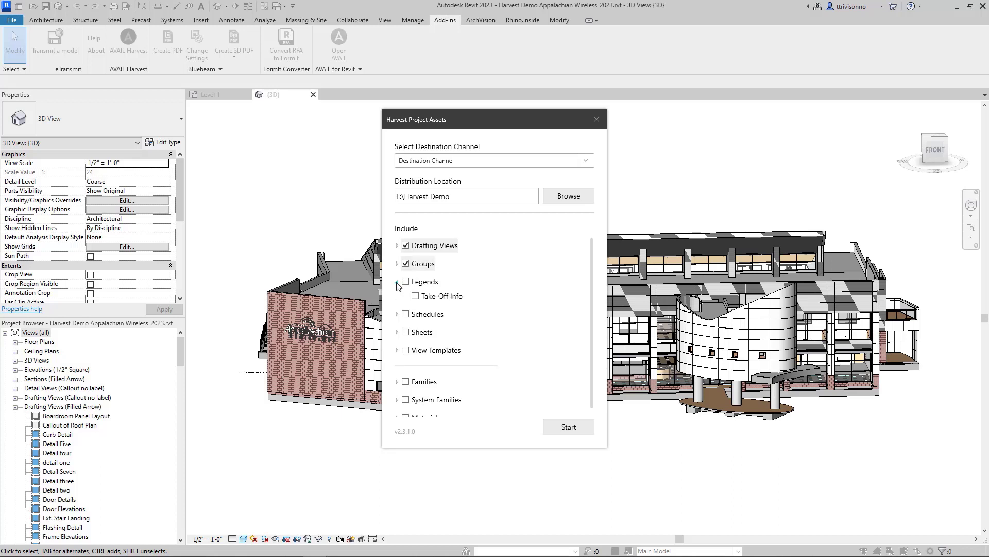
{"action": "left_click", "coordinate": [416, 298]}
{"action": "left_click", "coordinate": [397, 283]}
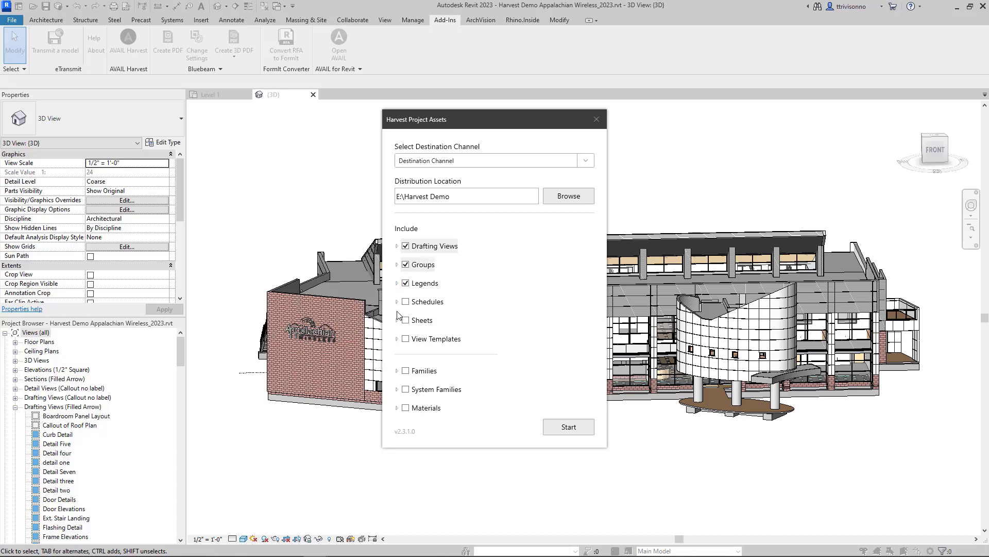
{"action": "left_click", "coordinate": [396, 301]}
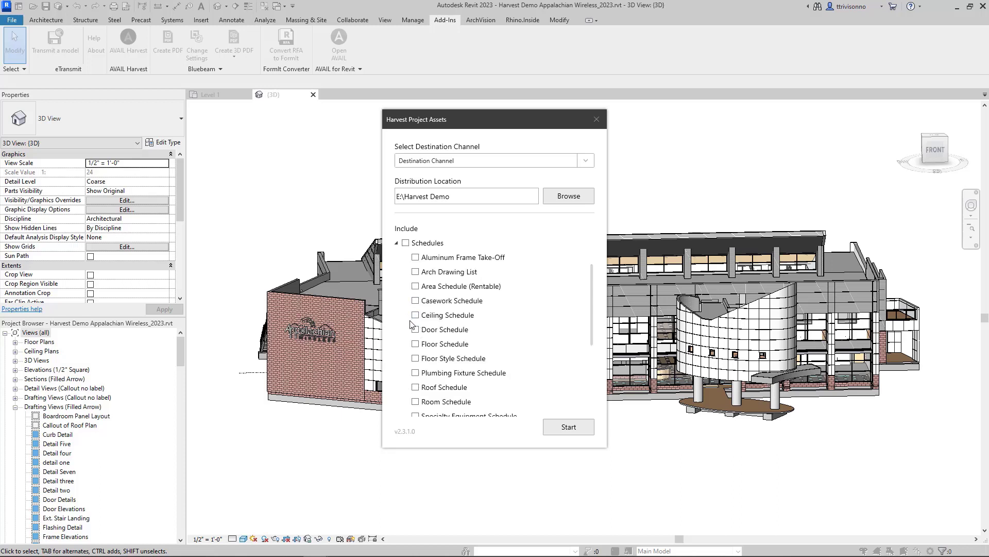
{"action": "left_click", "coordinate": [406, 243]}
{"action": "left_click", "coordinate": [397, 243]}
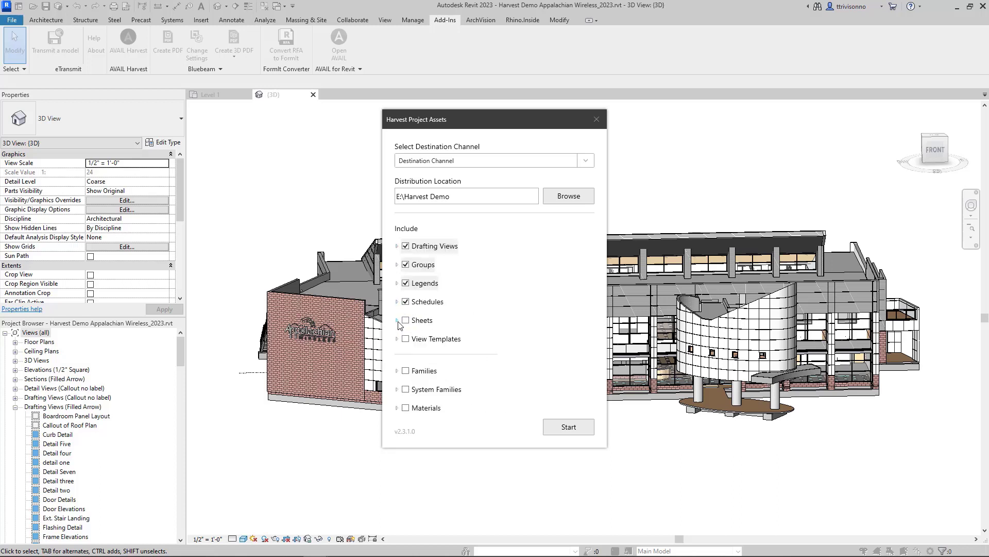
Step: Include the A000 - Cover sheet and the Architectural Elevation view template
{"action": "left_click", "coordinate": [396, 320]}
{"action": "left_click", "coordinate": [416, 257]}
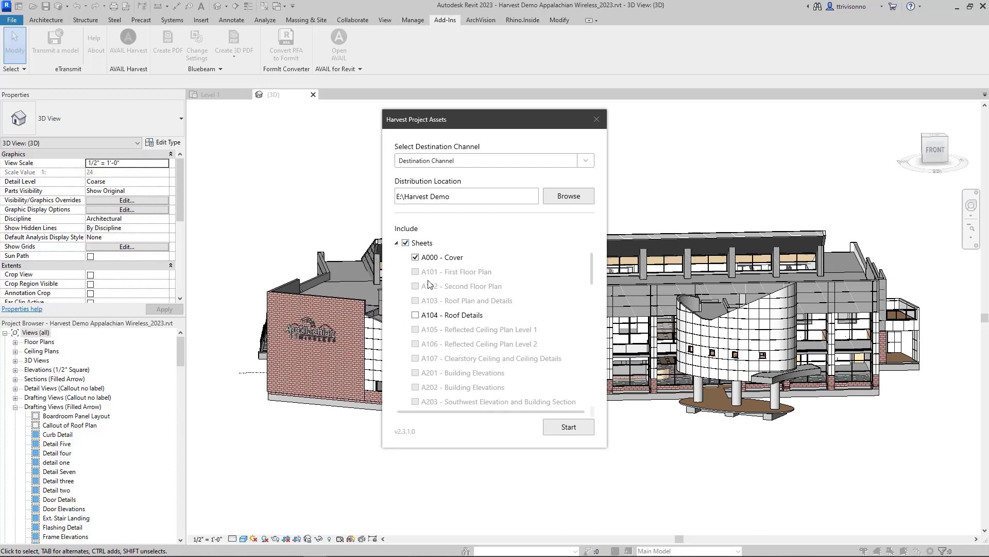
{"action": "left_click", "coordinate": [396, 243]}
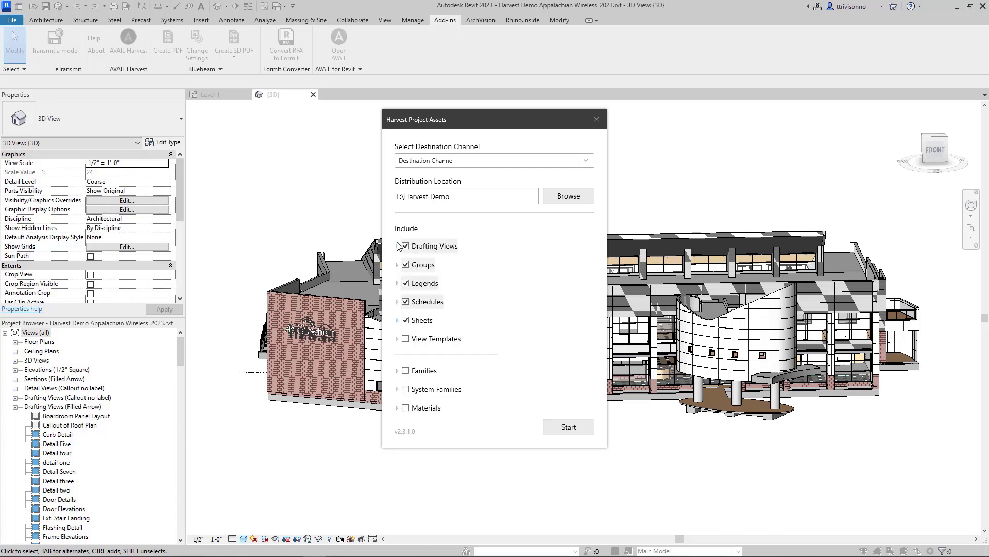
{"action": "left_click", "coordinate": [397, 338]}
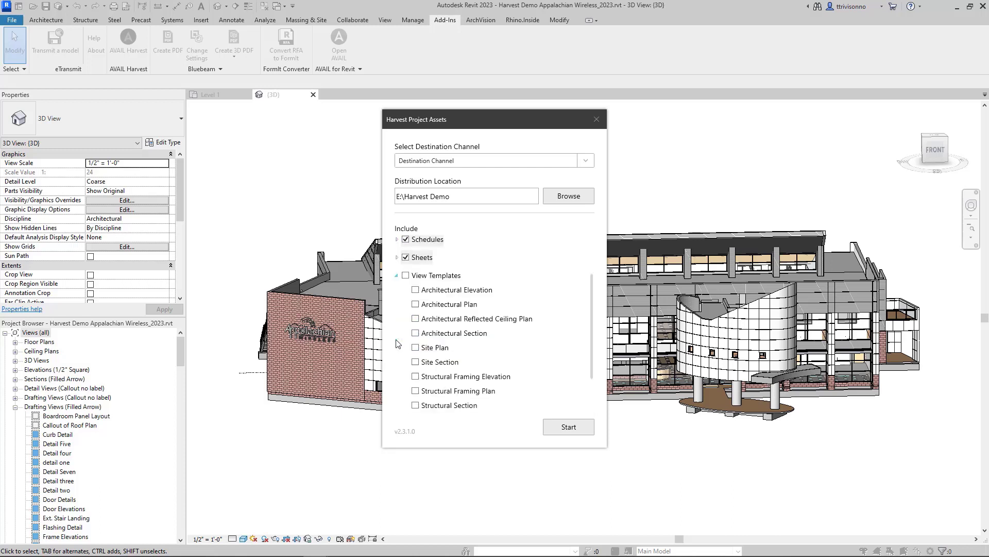
{"action": "left_click", "coordinate": [416, 290]}
{"action": "left_click", "coordinate": [397, 275]}
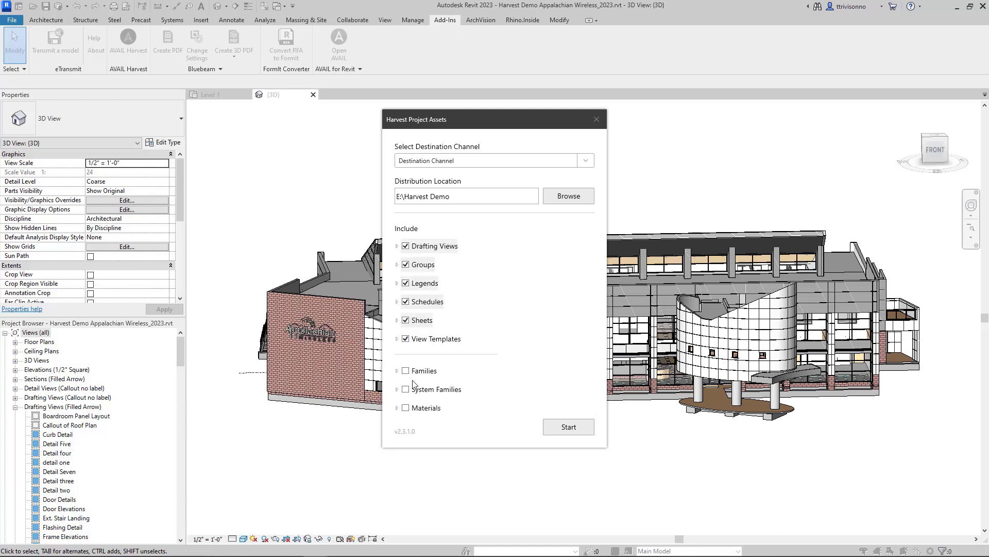
Step: Include the Doors family under Families
{"action": "left_click", "coordinate": [398, 374]}
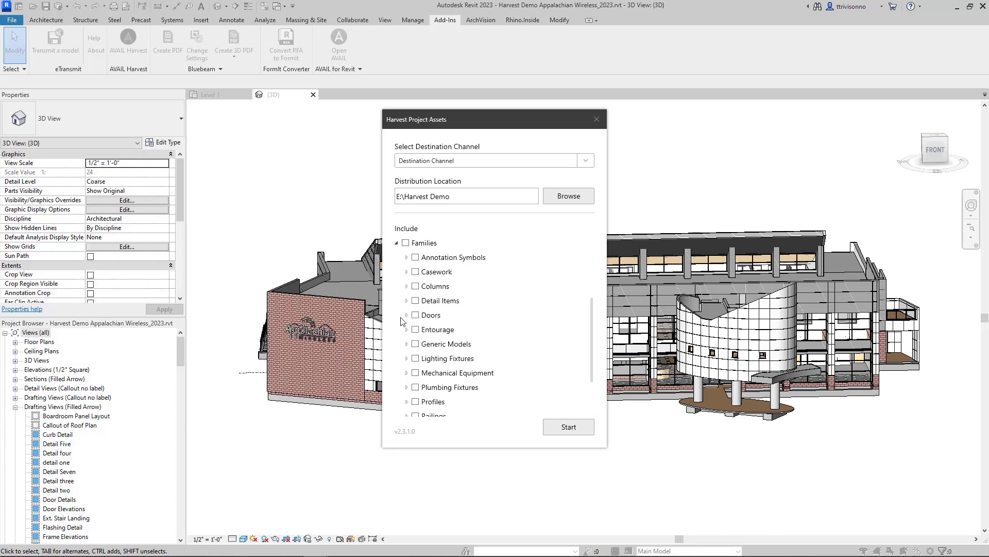
{"action": "scroll", "coordinate": [427, 324], "scroll_direction": "down", "scroll_amount": 2}
{"action": "scroll", "coordinate": [421, 283], "scroll_direction": "up", "scroll_amount": 2}
{"action": "left_click", "coordinate": [406, 314]}
{"action": "left_click", "coordinate": [423, 330]}
{"action": "left_click", "coordinate": [397, 244]}
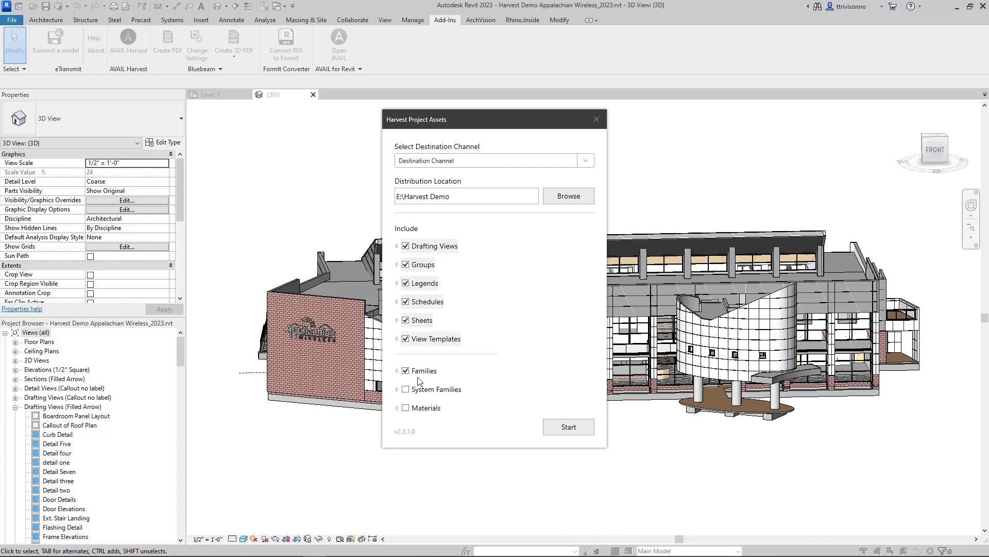
Step: Browse the wall types under System Families > Walls
{"action": "left_click", "coordinate": [397, 389]}
{"action": "scroll", "coordinate": [405, 377], "scroll_direction": "down", "scroll_amount": 10}
{"action": "left_click", "coordinate": [407, 333]}
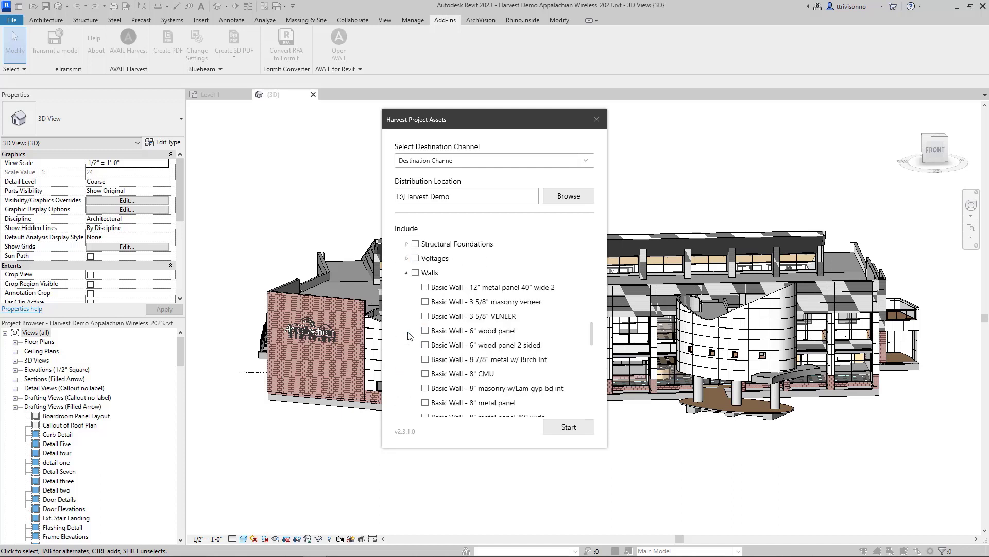
{"action": "left_click", "coordinate": [406, 272]}
{"action": "scroll", "coordinate": [407, 341], "scroll_direction": "up", "scroll_amount": 10}
Step: Collapse System Families, expand Materials and check Glass green for harvesting
{"action": "left_click", "coordinate": [396, 341]}
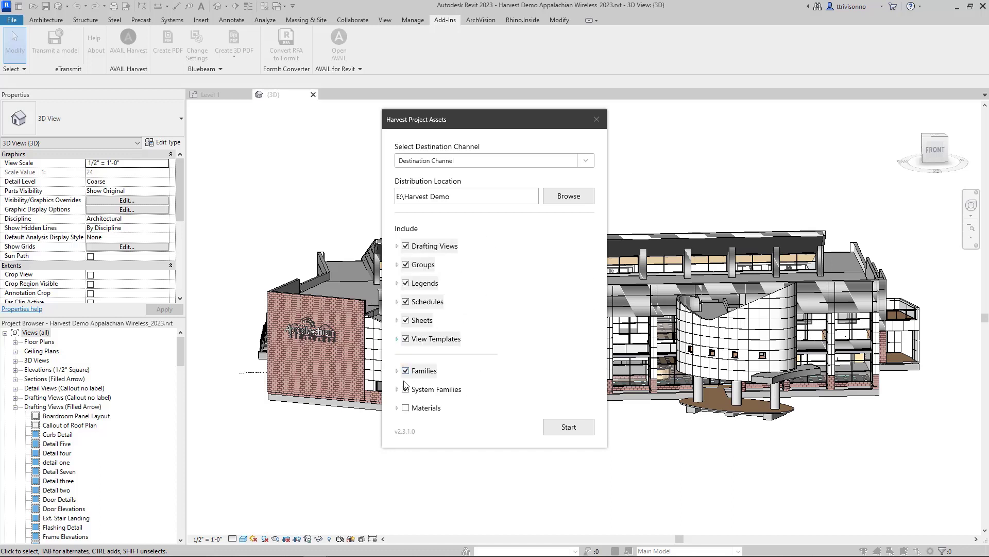
{"action": "left_click", "coordinate": [397, 407]}
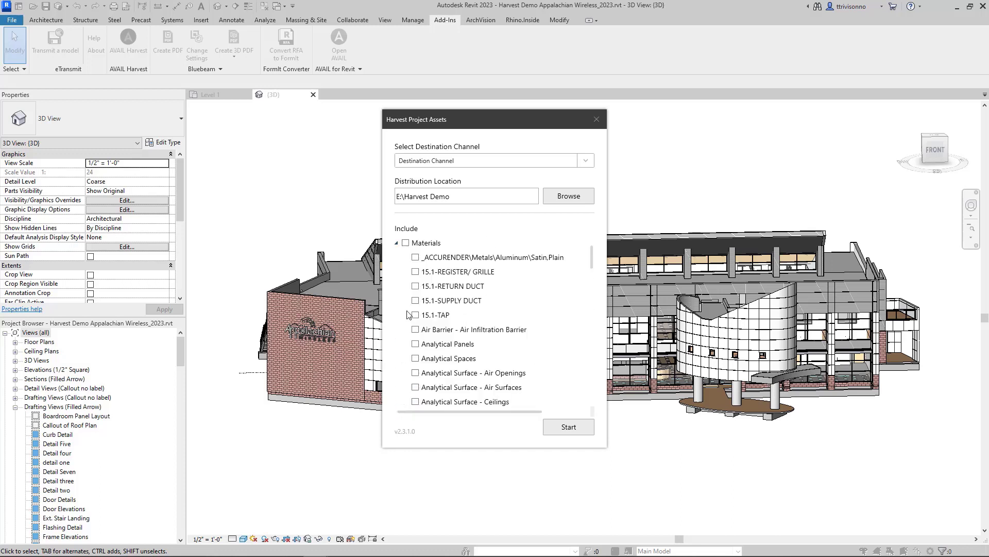
{"action": "scroll", "coordinate": [410, 324], "scroll_direction": "down", "scroll_amount": 2}
{"action": "scroll", "coordinate": [409, 325], "scroll_direction": "down", "scroll_amount": 15}
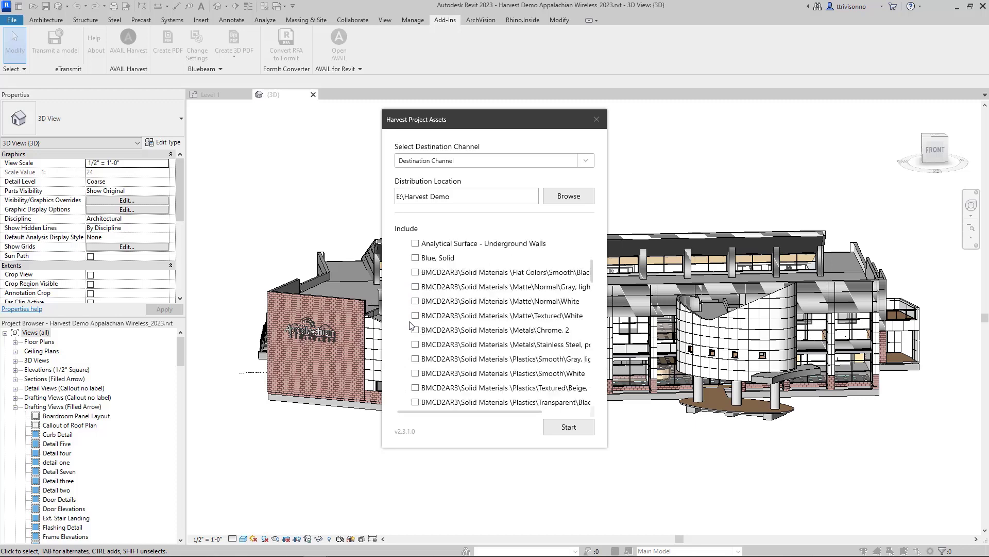
{"action": "scroll", "coordinate": [411, 326], "scroll_direction": "down", "scroll_amount": 15}
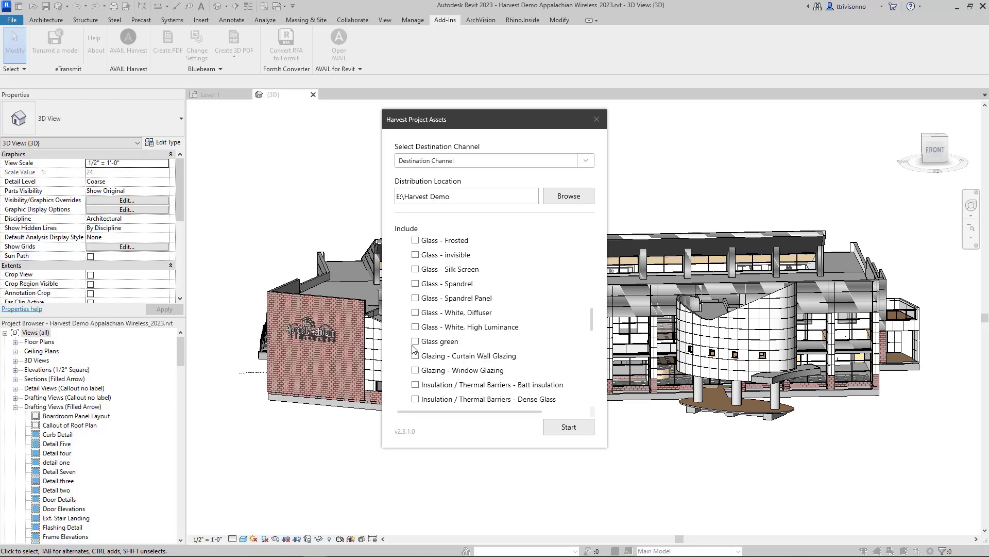
{"action": "left_click", "coordinate": [412, 343]}
Step: Collapse the Materials category and start harvesting the selected assets
{"action": "scroll", "coordinate": [412, 334], "scroll_direction": "up", "scroll_amount": 15}
{"action": "scroll", "coordinate": [413, 334], "scroll_direction": "down", "scroll_amount": 3}
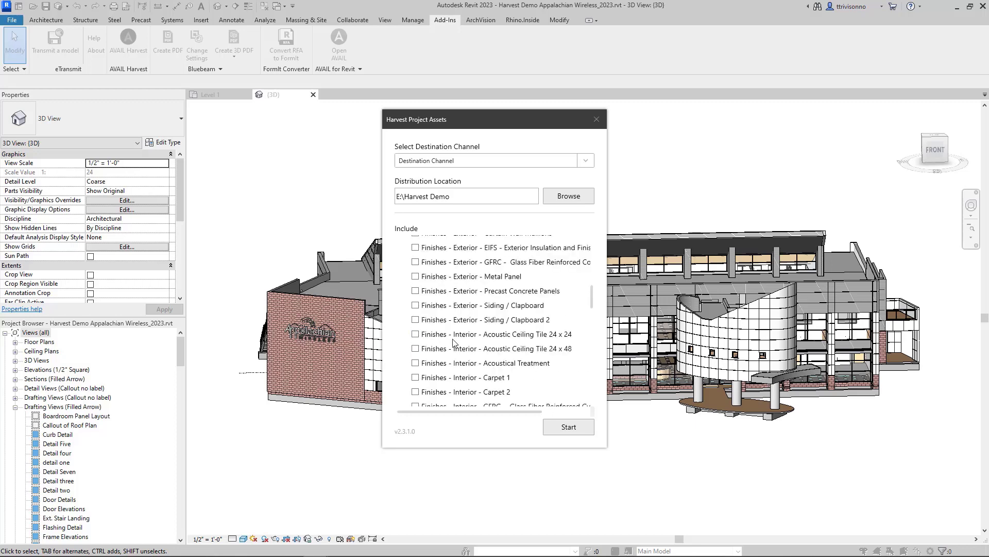
{"action": "scroll", "coordinate": [416, 337], "scroll_direction": "up", "scroll_amount": 15}
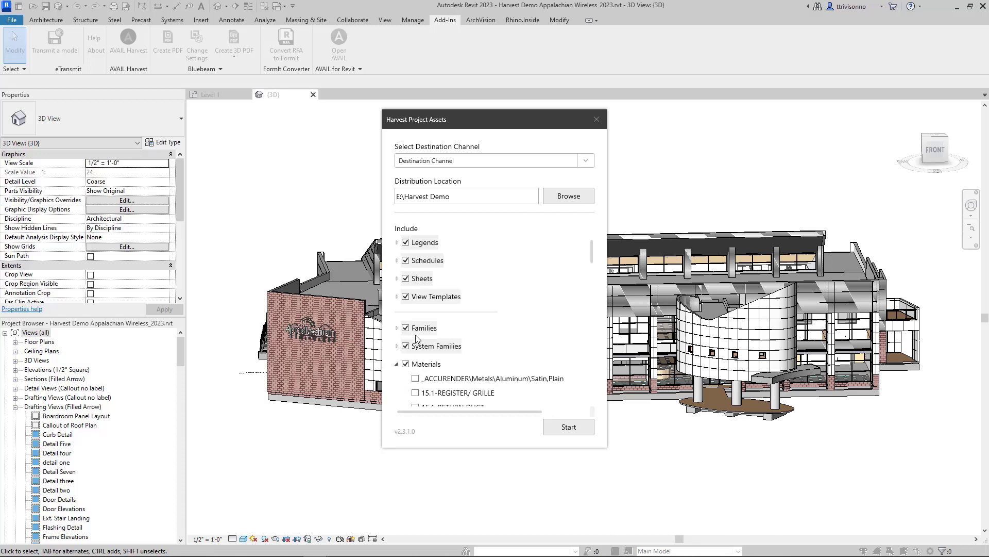
{"action": "left_click", "coordinate": [397, 364]}
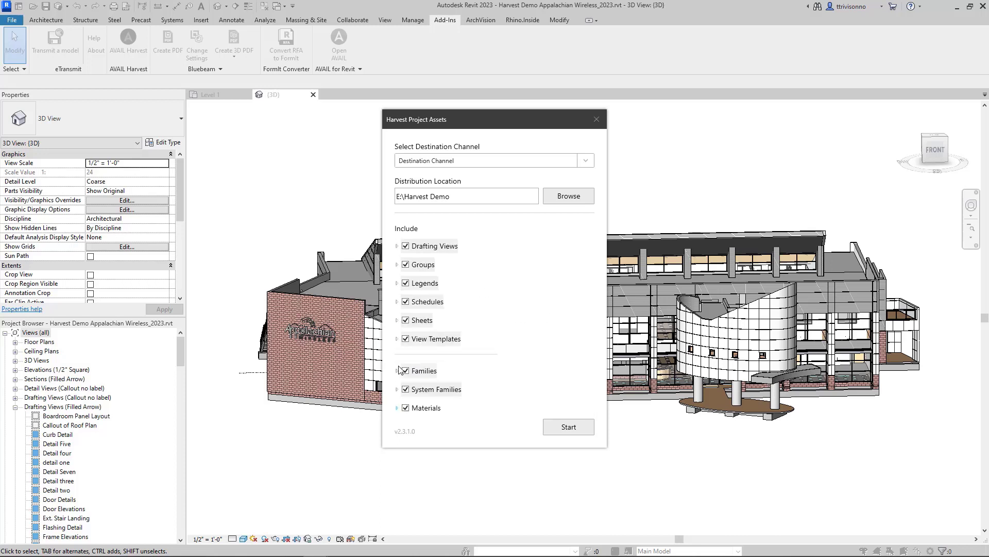
{"action": "left_click", "coordinate": [561, 429]}
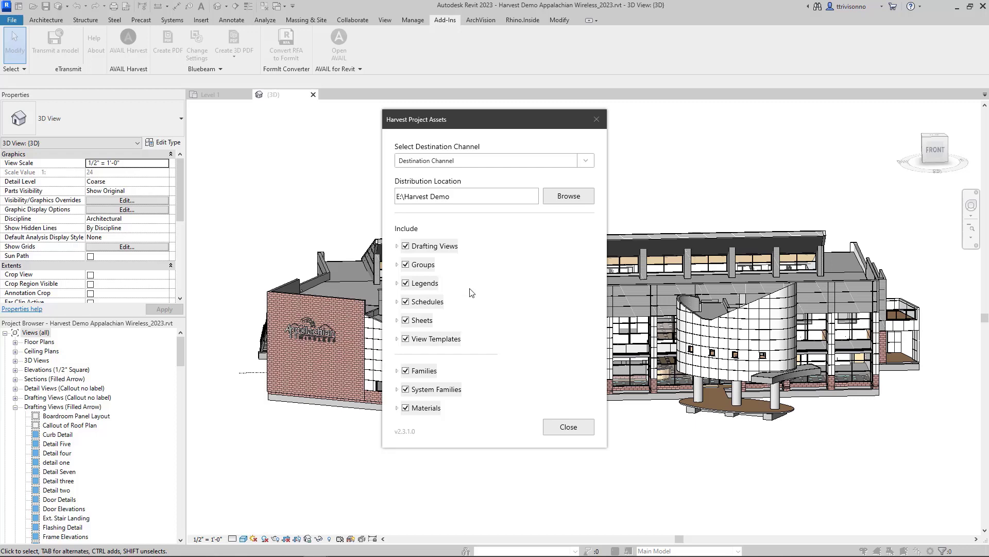
Step: Close the finished harvest window and open the Destination Channel to view its 10 items
{"action": "left_click", "coordinate": [569, 427]}
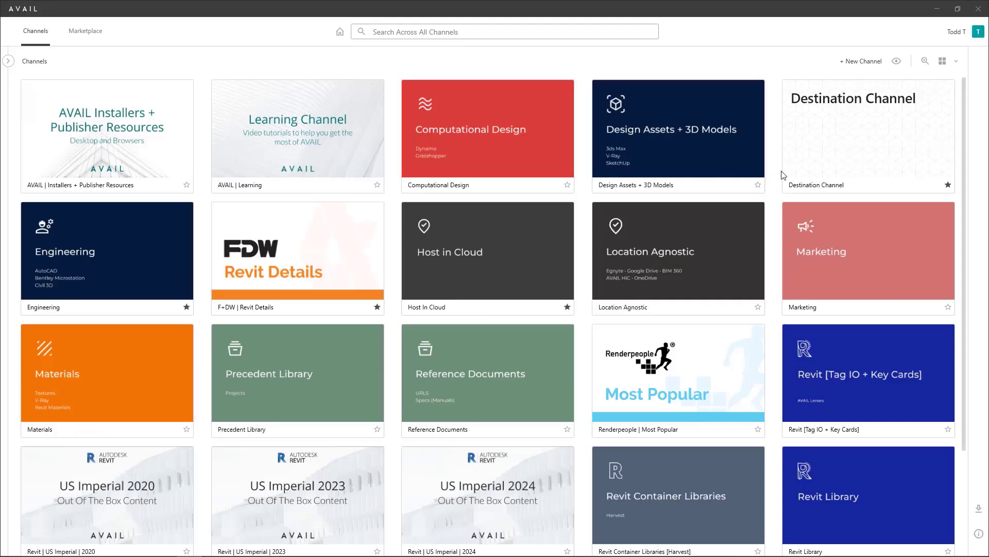
{"action": "left_click", "coordinate": [855, 149]}
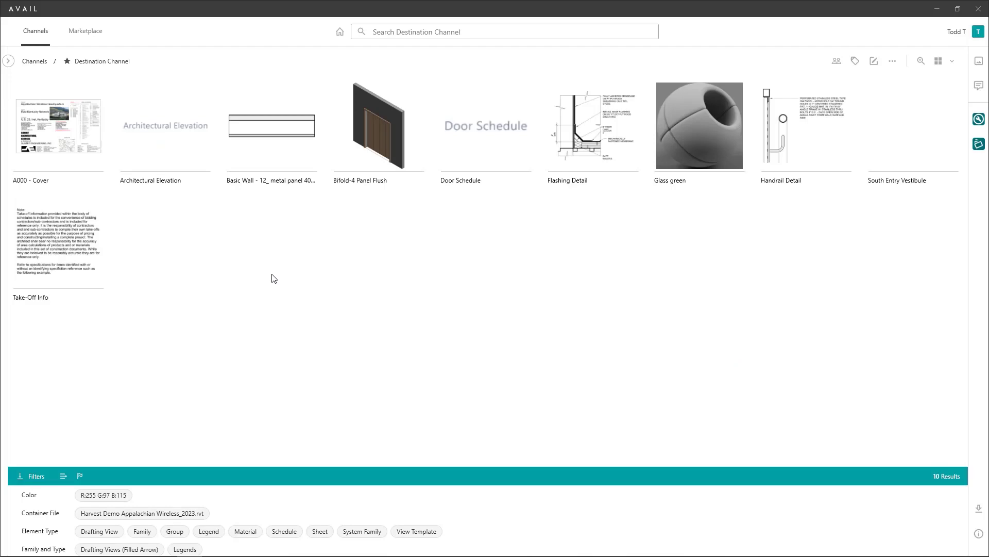
{"action": "scroll", "coordinate": [275, 279], "scroll_direction": "up", "scroll_amount": 2}
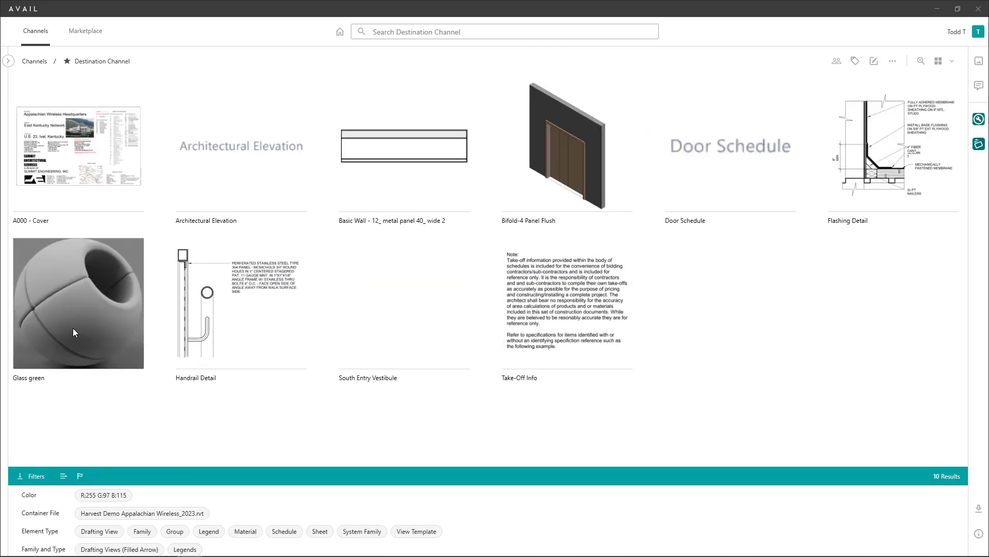
{"action": "mouse_move", "coordinate": [71, 176]}
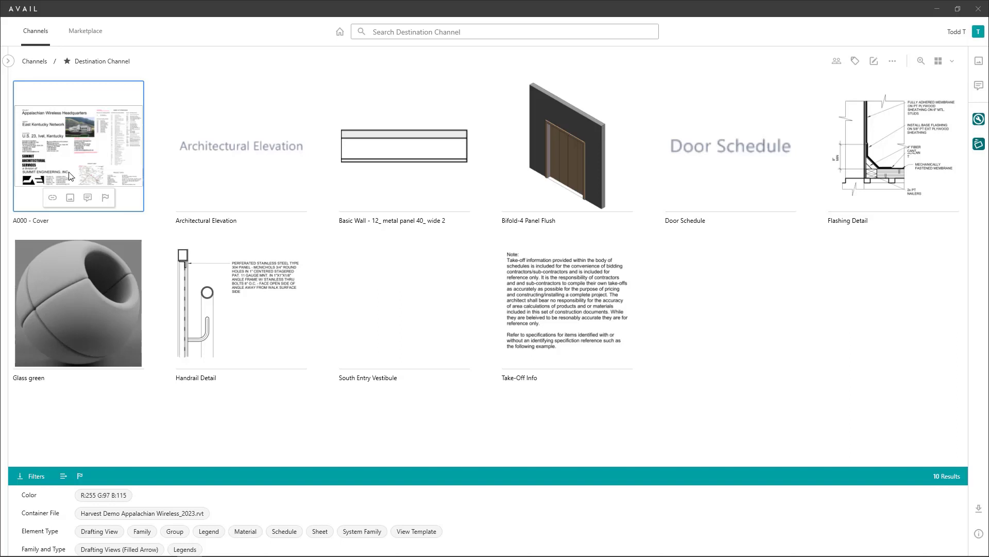
Step: Resize the Filters panel to review properties, then restore AVAIL and switch back to Revit
{"action": "left_click_drag", "start_coordinate": [369, 464], "coordinate": [373, 333]}
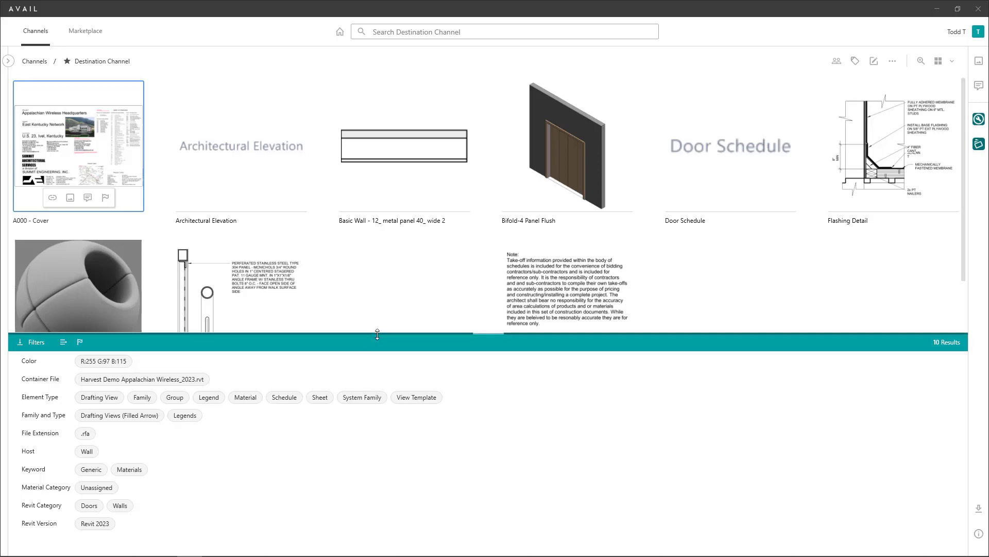
{"action": "left_click_drag", "start_coordinate": [377, 334], "coordinate": [398, 491]}
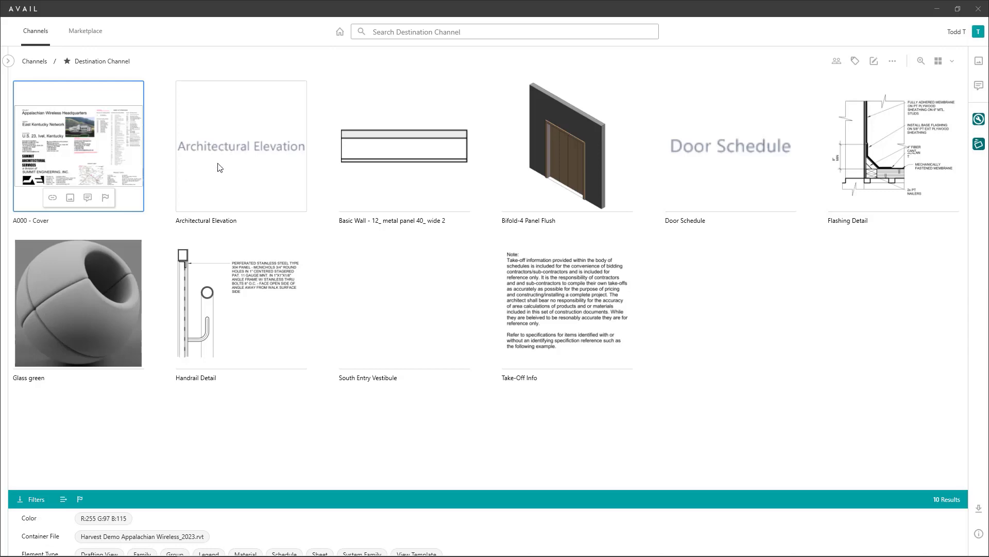
{"action": "double_click", "coordinate": [292, 10]}
{"action": "left_click", "coordinate": [517, 11]}
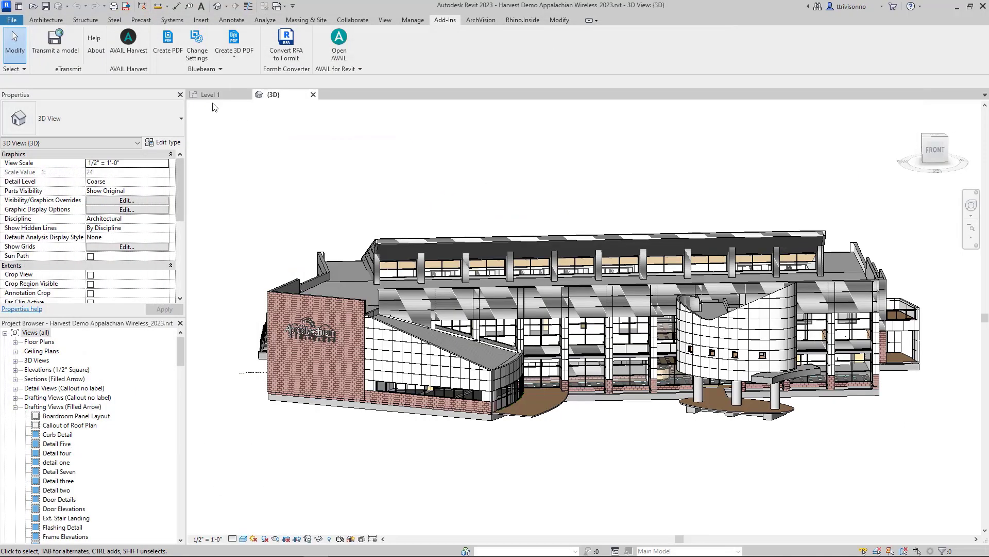
Step: Close the Harvest Demo 3D view and create new sheet 103 in Project1
{"action": "left_click", "coordinate": [313, 95]}
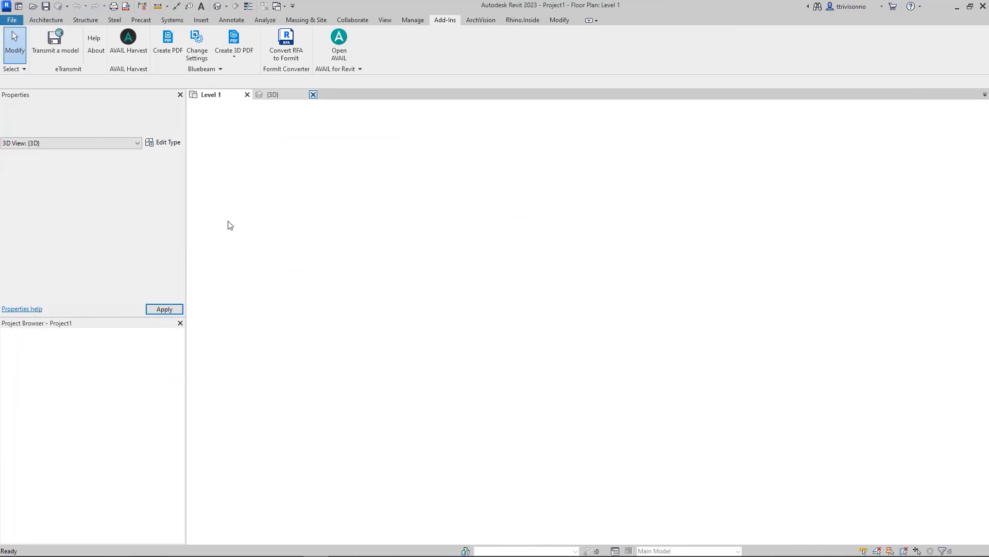
{"action": "left_click", "coordinate": [384, 20]}
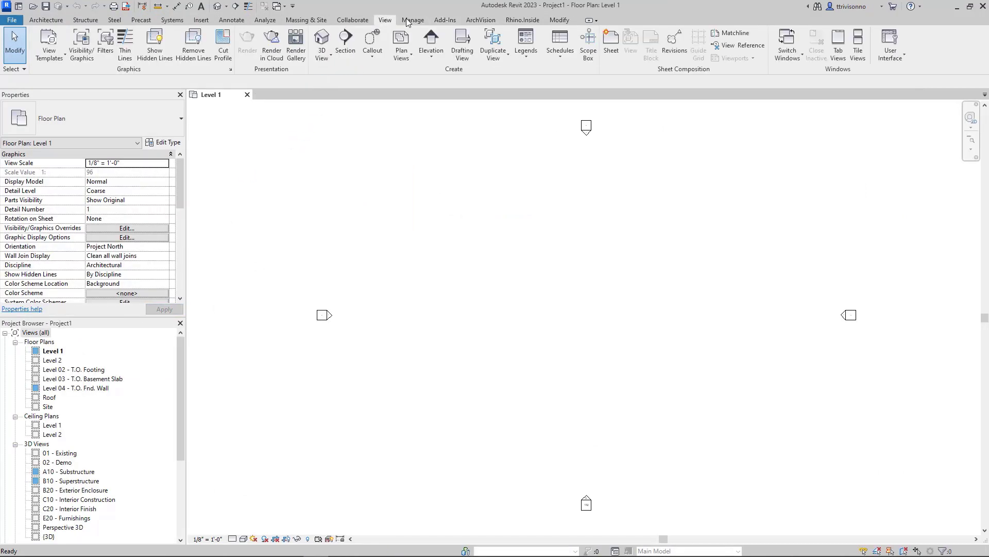
{"action": "left_click", "coordinate": [608, 44]}
{"action": "left_click", "coordinate": [523, 400]}
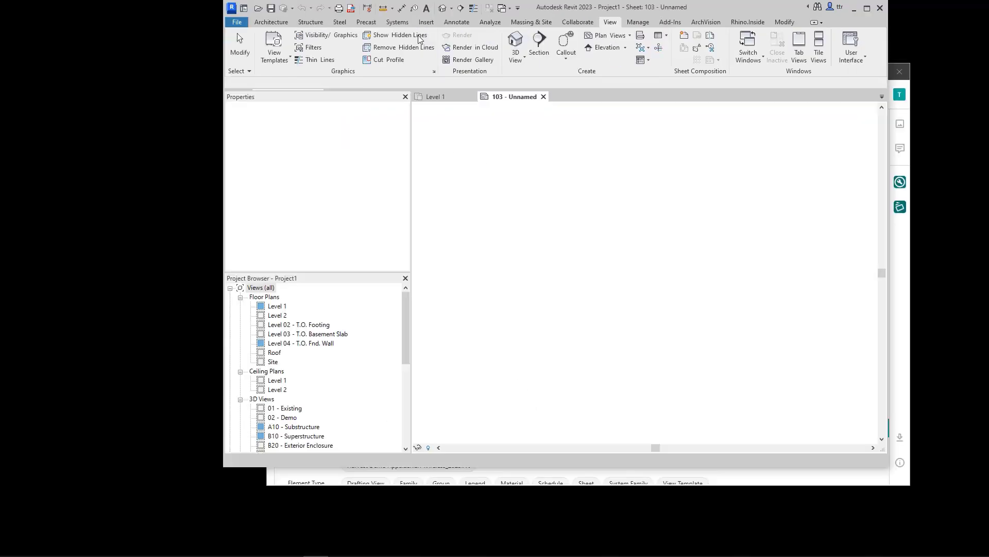
Step: Drag the Flashing Detail from AVAIL into Revit, dismiss warnings, and place it on the sheet
{"action": "left_click_drag", "start_coordinate": [567, 7], "coordinate": [383, 23]}
{"action": "left_click", "coordinate": [733, 119]}
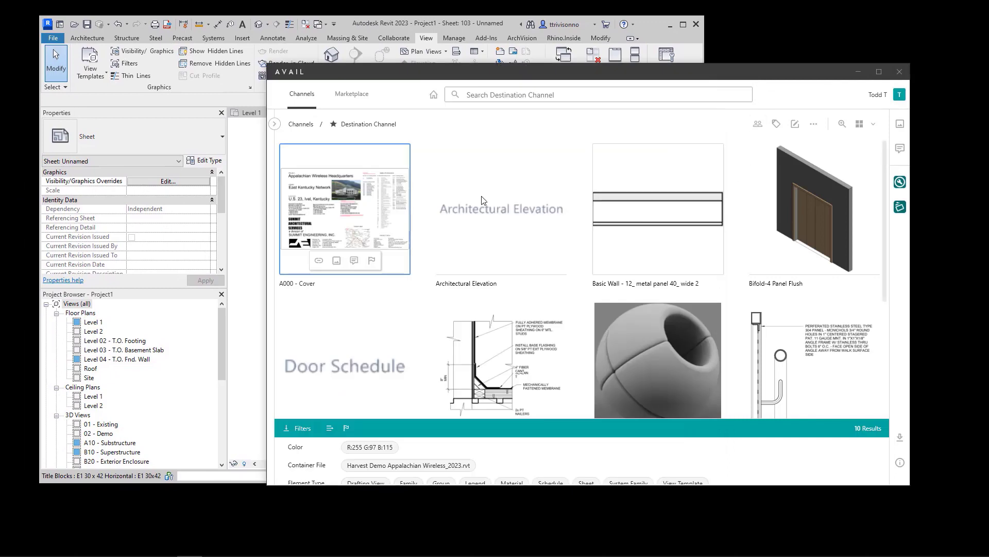
{"action": "scroll", "coordinate": [484, 308], "scroll_direction": "down", "scroll_amount": 2}
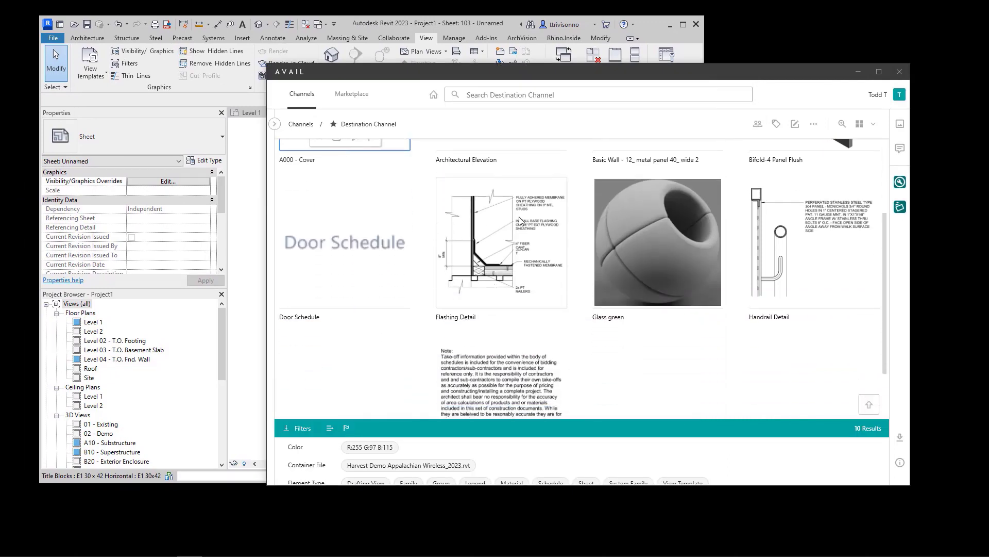
{"action": "left_click_drag", "start_coordinate": [521, 222], "coordinate": [253, 257]}
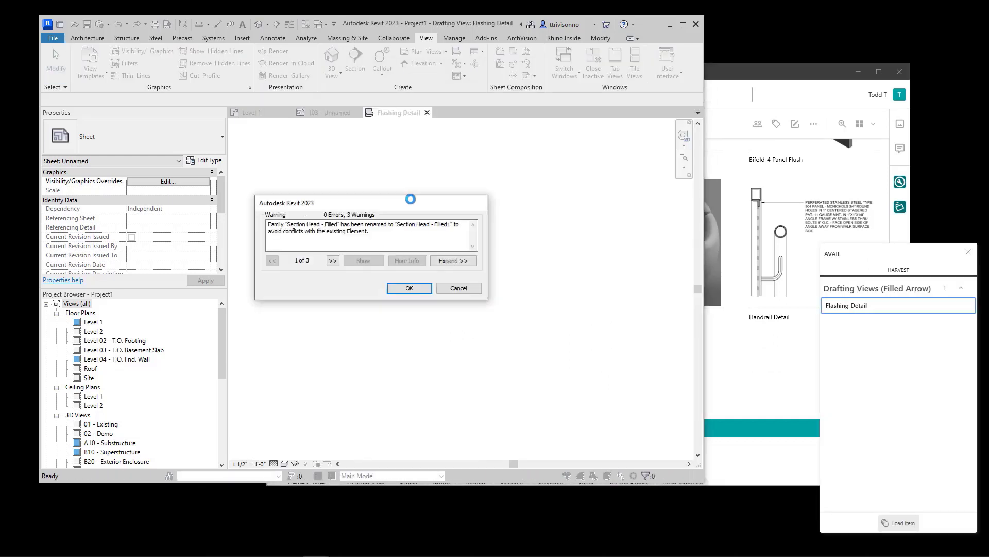
{"action": "left_click", "coordinate": [413, 292]}
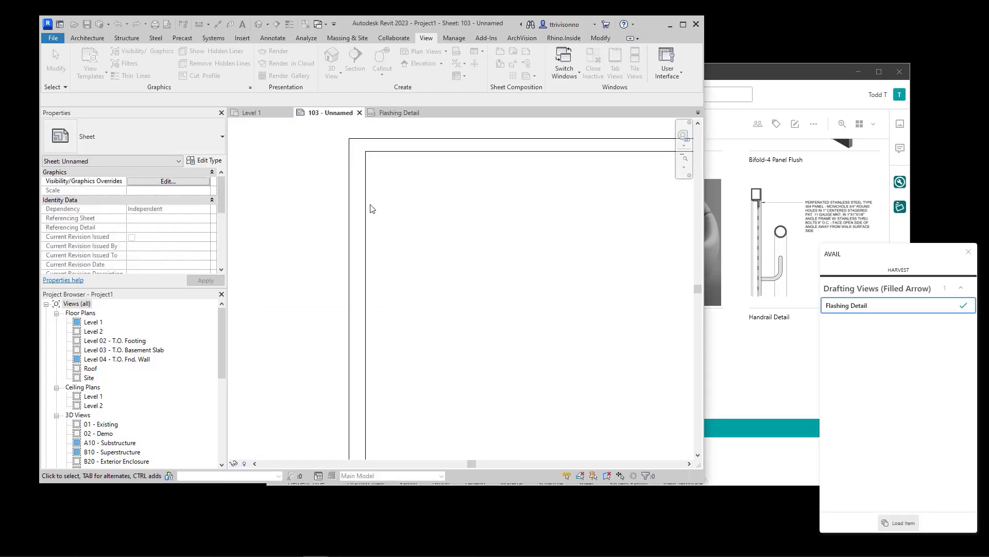
{"action": "left_click", "coordinate": [420, 200]}
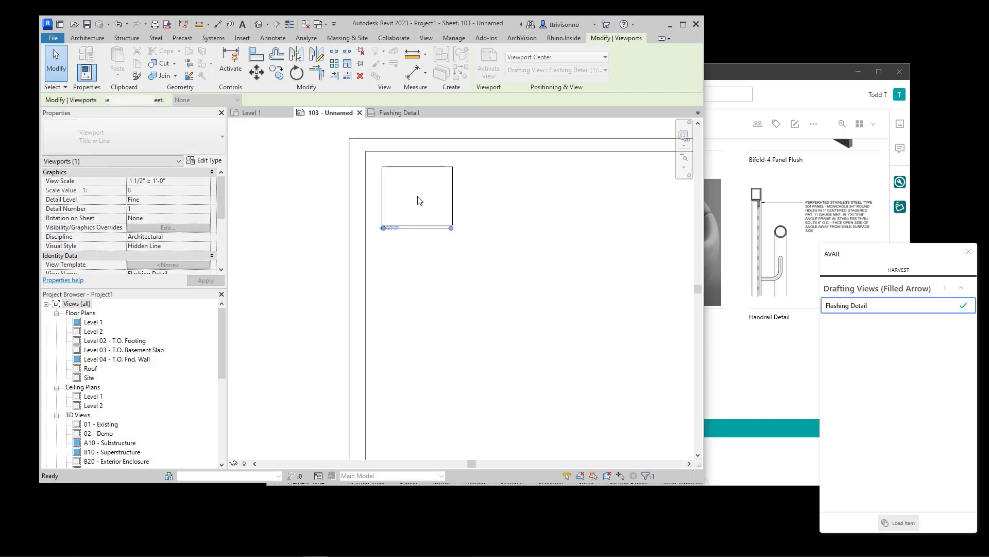
{"action": "left_click", "coordinate": [645, 236]}
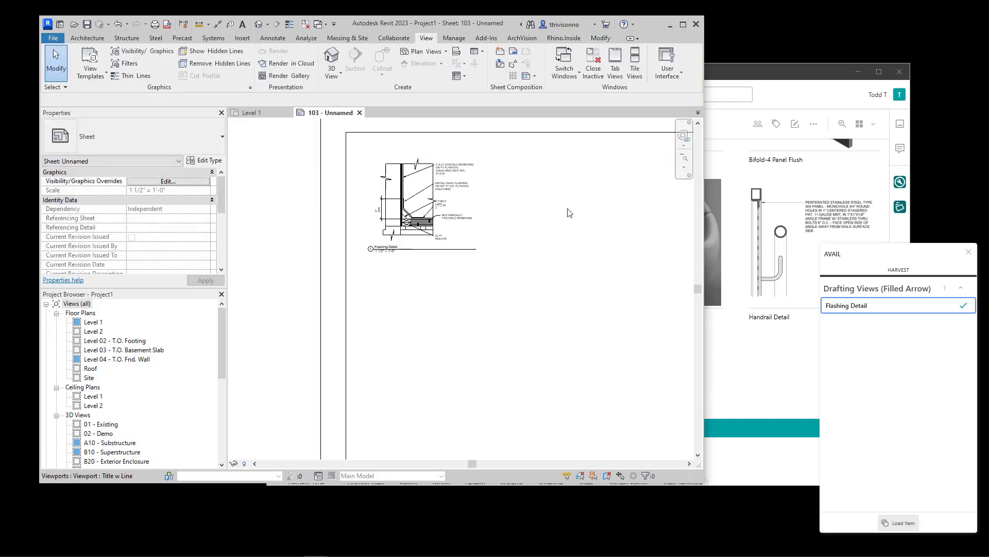
Step: Maximize the Destination Channel, preview the Flashing Detail drawing, then close the preview
{"action": "left_click", "coordinate": [759, 68]}
{"action": "double_click", "coordinate": [758, 77]}
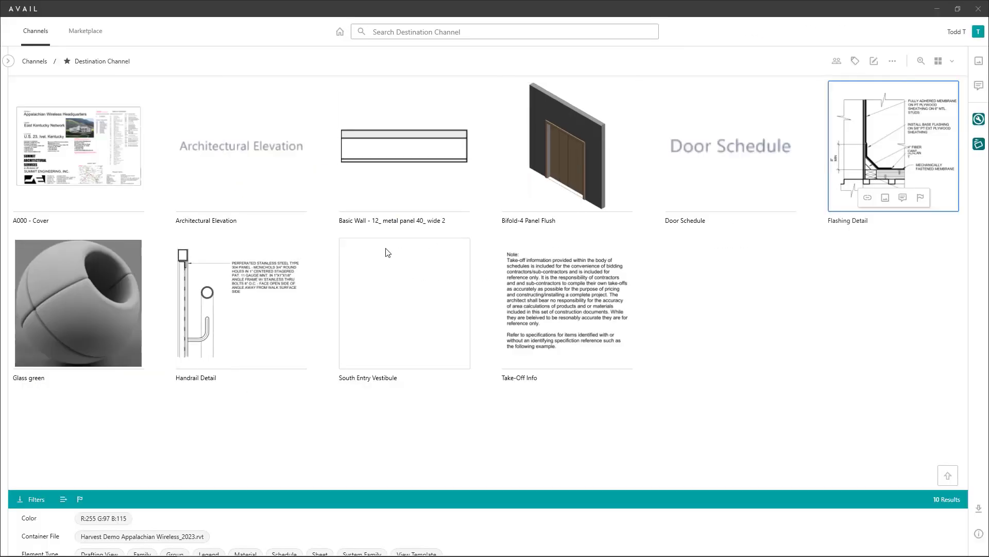
{"action": "left_click", "coordinate": [885, 197]}
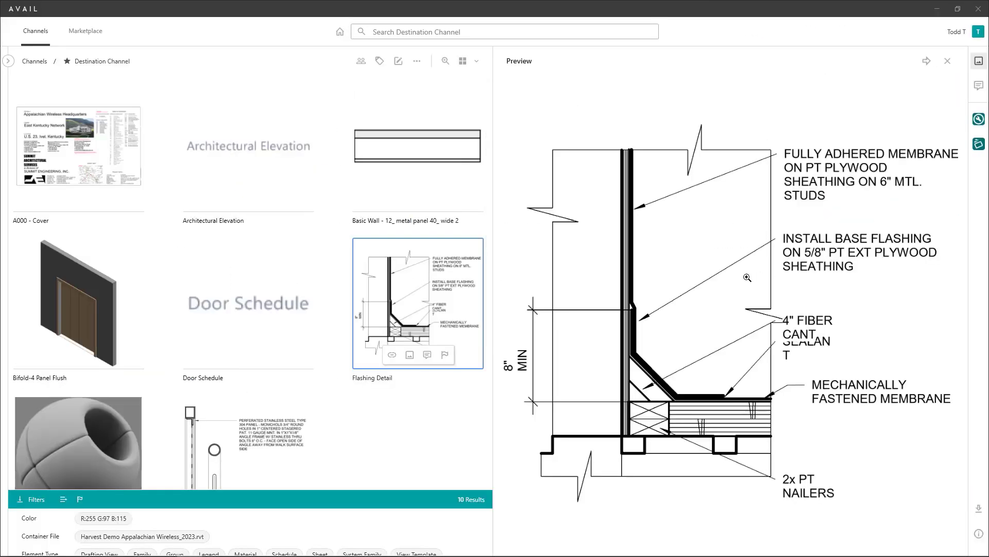
{"action": "left_click", "coordinate": [948, 61]}
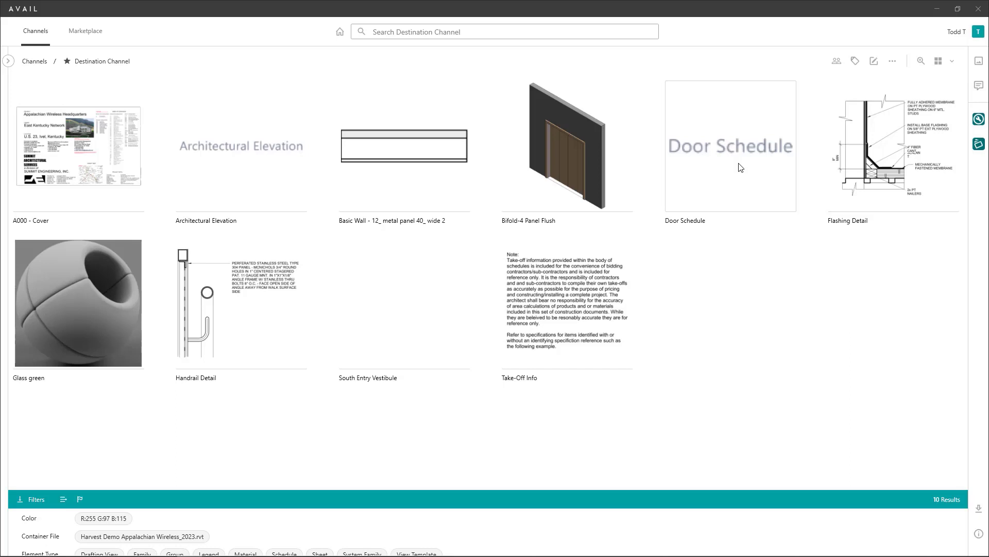
Step: Open Door Schedule's file location and navigate to Harvest Demo > Appalachian Wireless Headquarters > Schedules
{"action": "right_click", "coordinate": [728, 139]}
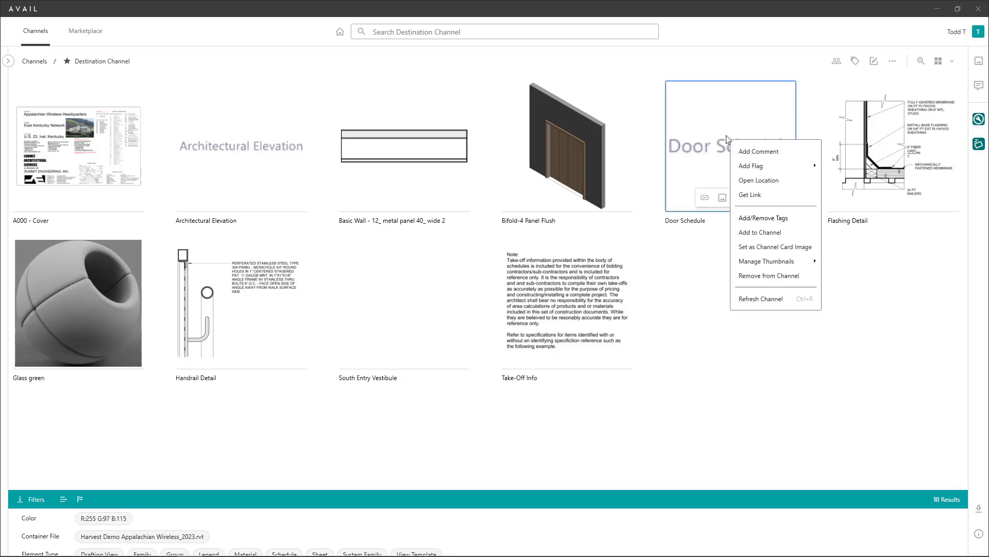
{"action": "left_click", "coordinate": [763, 184]}
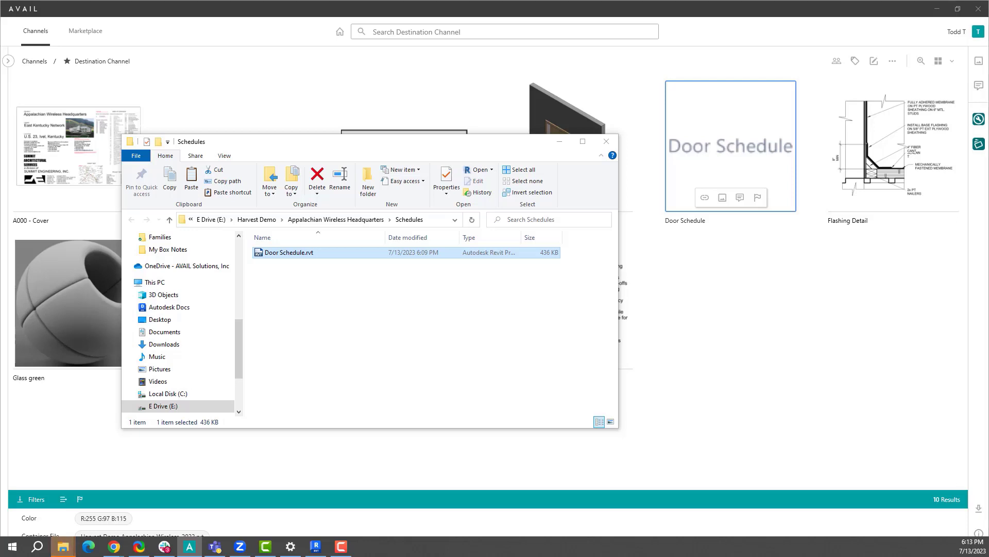
{"action": "left_click_drag", "start_coordinate": [288, 252], "coordinate": [313, 293]}
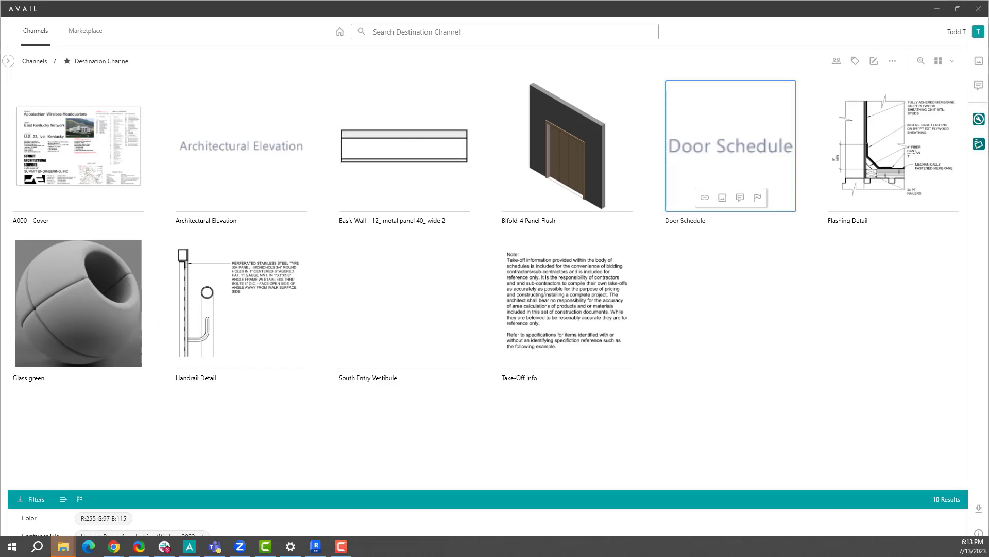
{"action": "key", "text": "alt+Tab"}
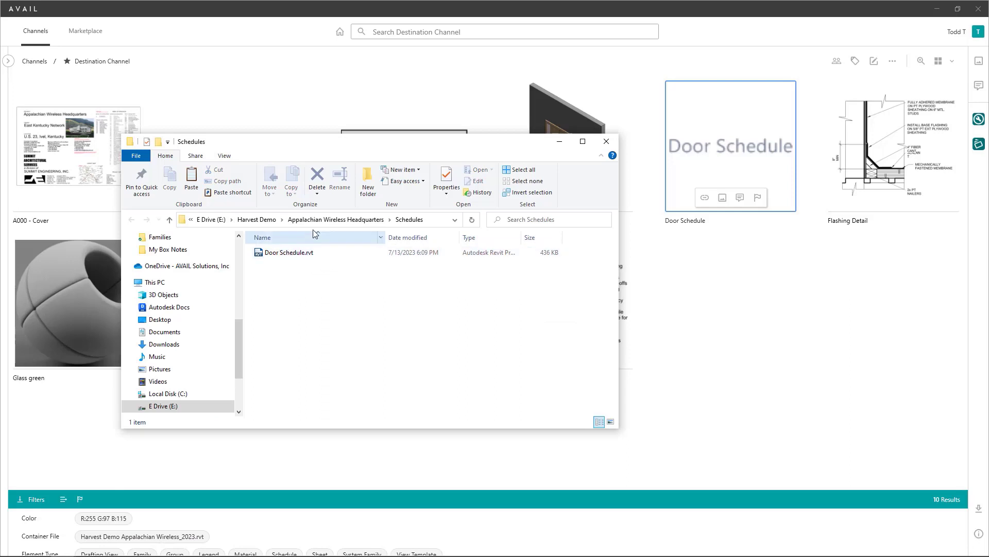
{"action": "left_click", "coordinate": [259, 220]}
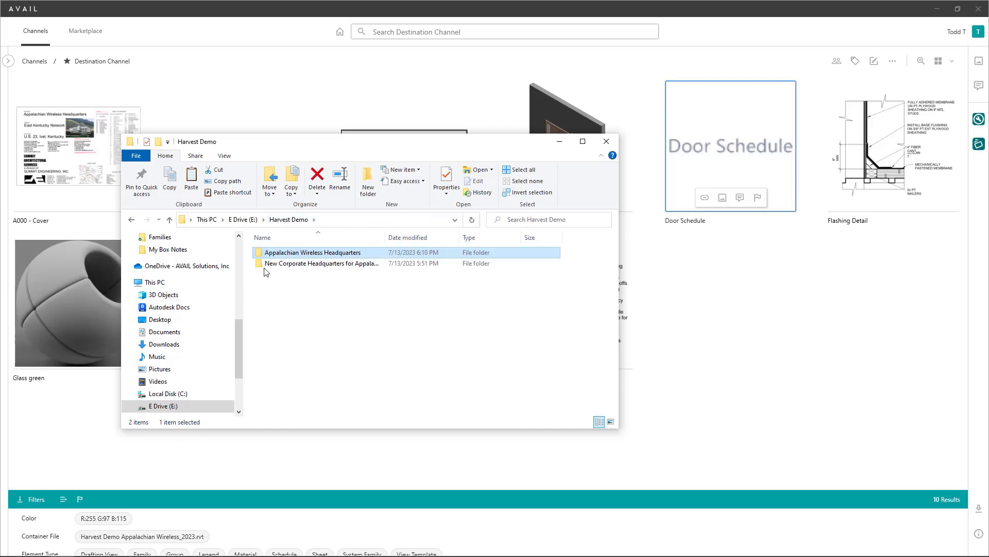
{"action": "double_click", "coordinate": [302, 254]}
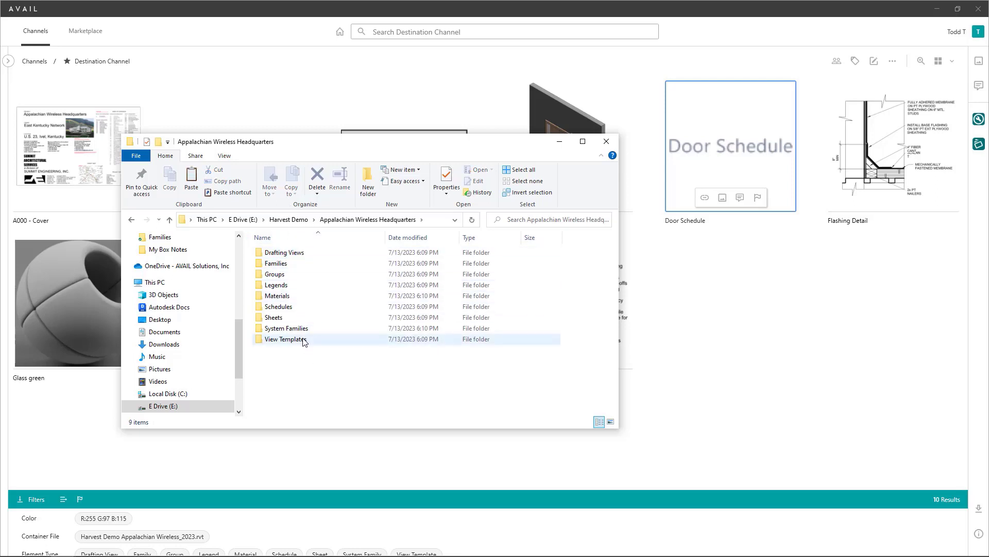
{"action": "double_click", "coordinate": [288, 307]}
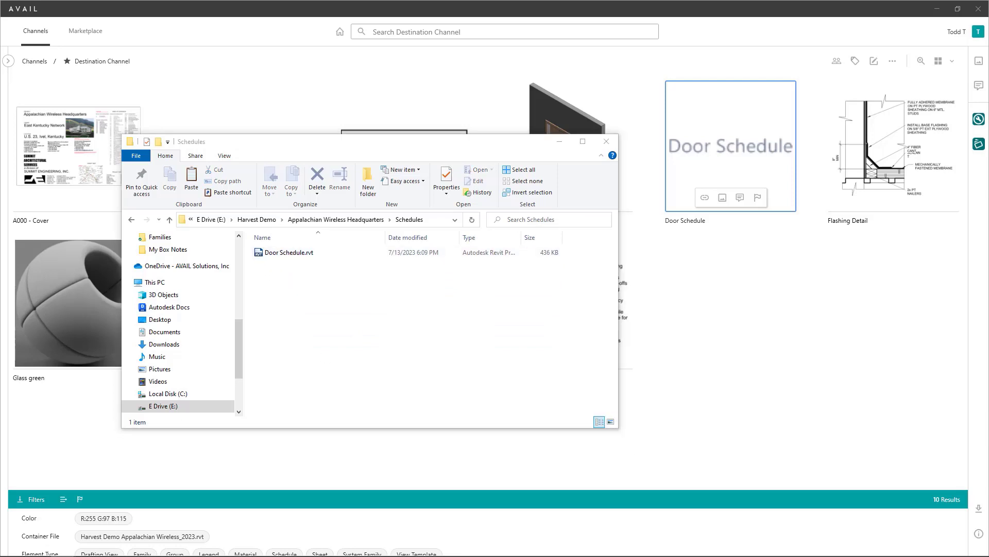
Step: Copy avail background.jpg into Schedules, rename it Door Schedule.jpg, and close Explorer
{"action": "left_click_drag", "start_coordinate": [363, 332], "coordinate": [404, 318]}
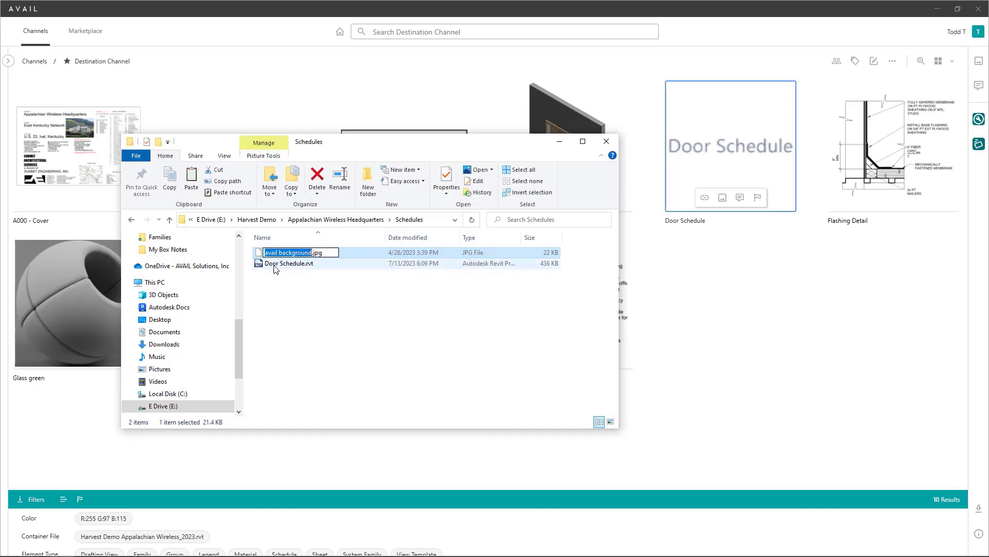
{"action": "left_click", "coordinate": [275, 265]}
{"action": "left_click", "coordinate": [274, 265]}
{"action": "key", "text": "ctrl+c"}
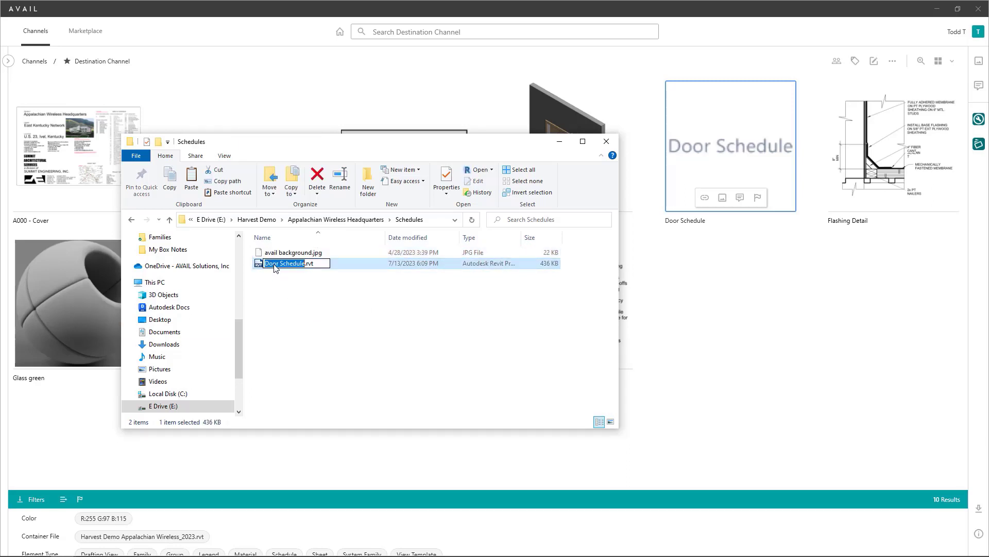
{"action": "left_click", "coordinate": [291, 252]}
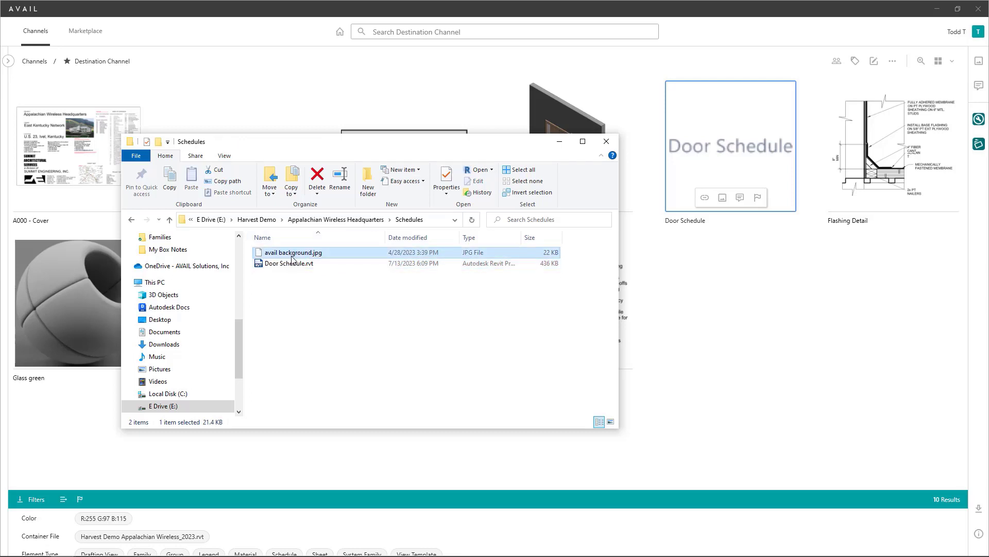
{"action": "key", "text": "F2"}
{"action": "key", "text": "ctrl+v"}
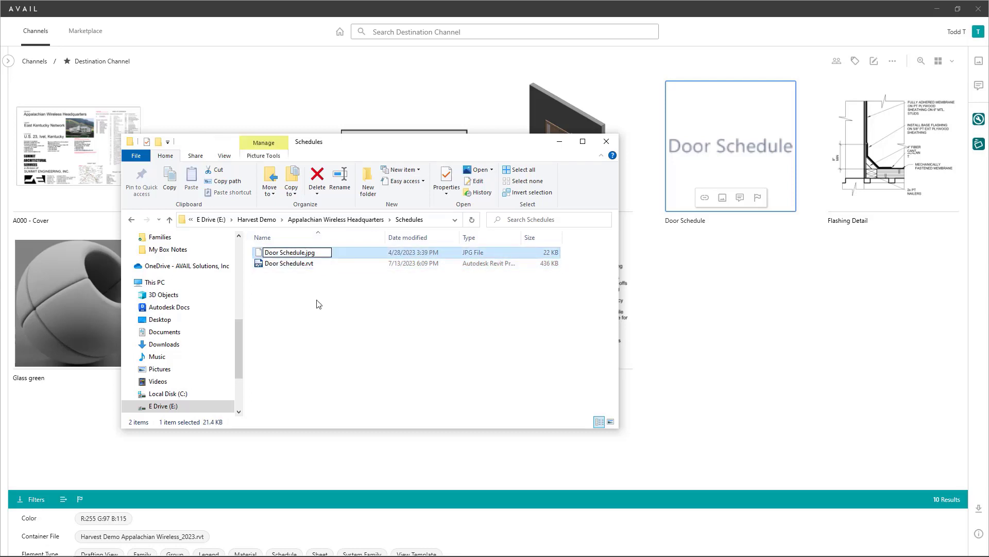
{"action": "key", "text": "Return"}
{"action": "left_click", "coordinate": [318, 310]}
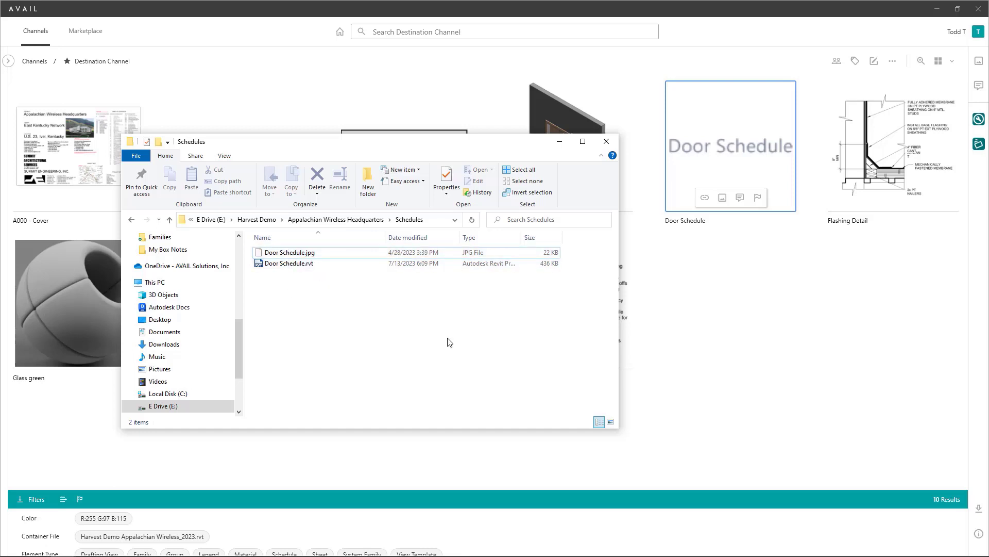
{"action": "left_click", "coordinate": [709, 438]}
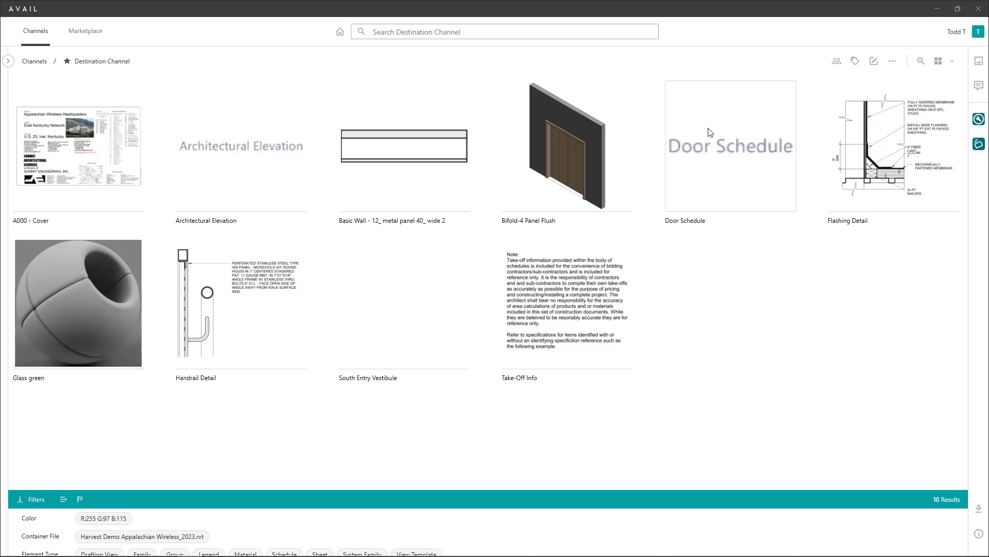
Step: Virtualize the Door Schedule thumbnail via Manage Thumbnails, then open Bifold-4 Panel Flush's actions
{"action": "right_click", "coordinate": [712, 133]}
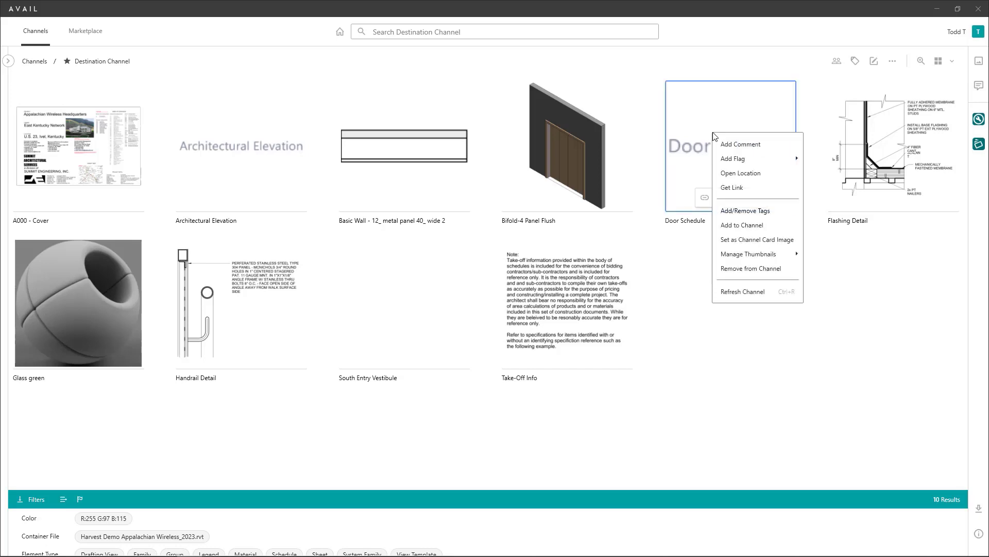
{"action": "mouse_move", "coordinate": [764, 254]}
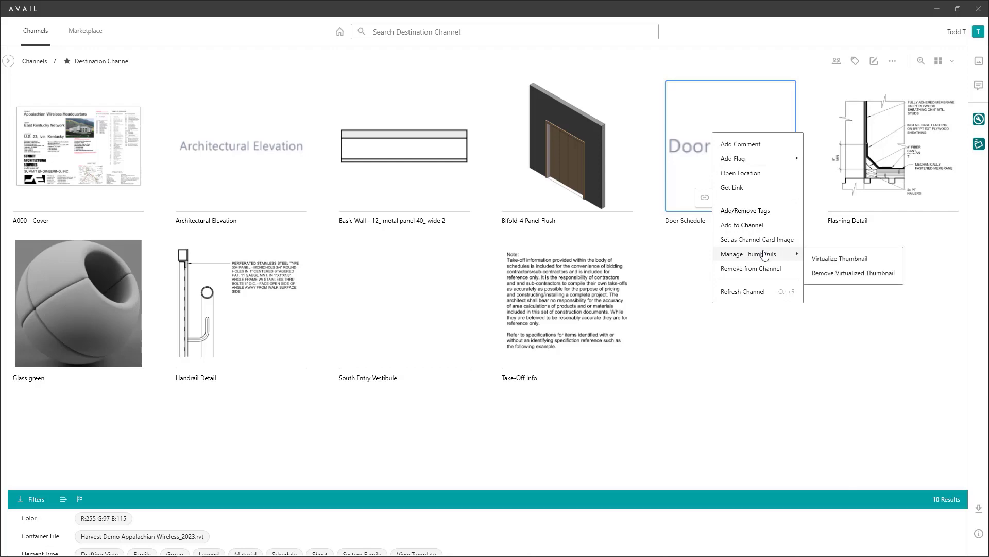
{"action": "left_click", "coordinate": [839, 259]}
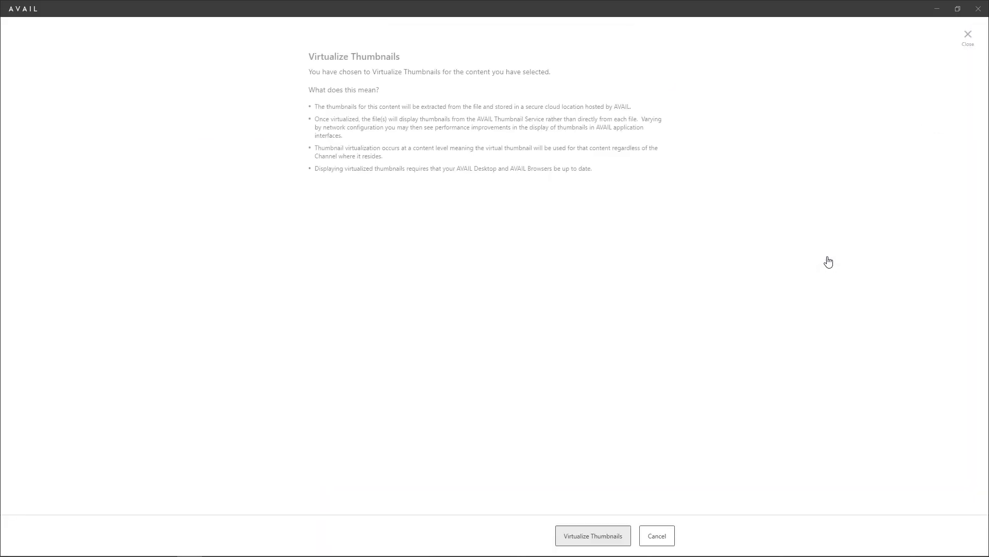
{"action": "left_click", "coordinate": [602, 535]}
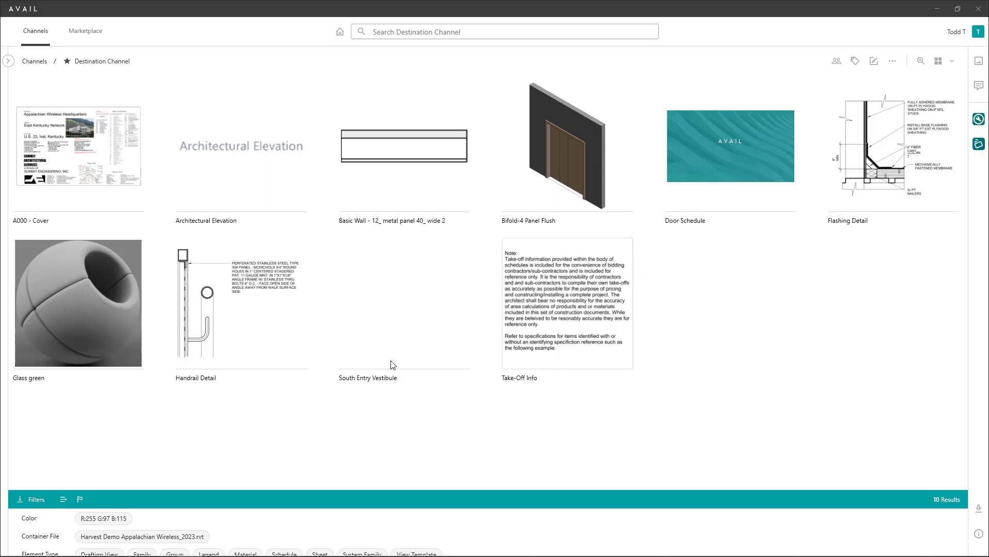
{"action": "right_click", "coordinate": [563, 129]}
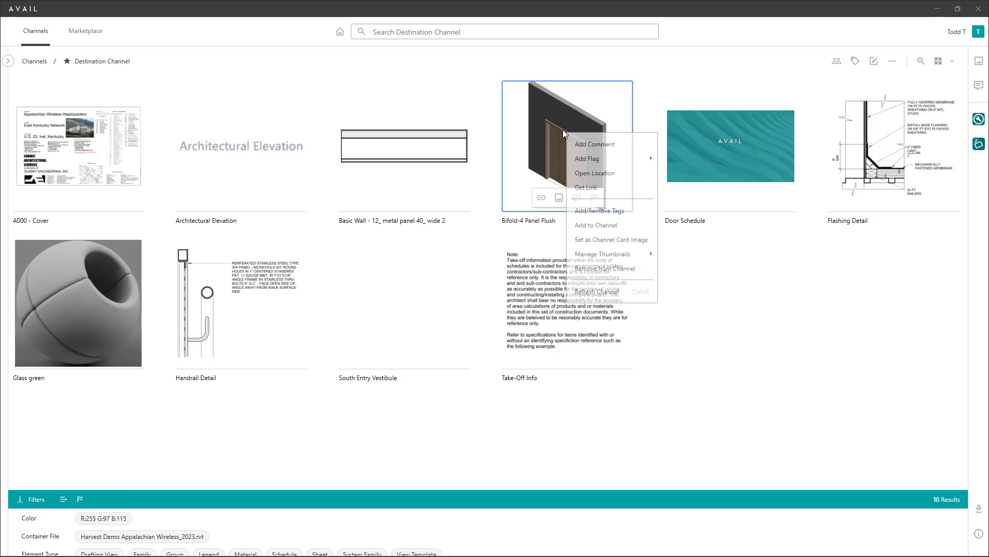
Step: Open the Bifold-4 Panel Flush file location and reposition the Explorer Doors window
{"action": "left_click", "coordinate": [588, 173]}
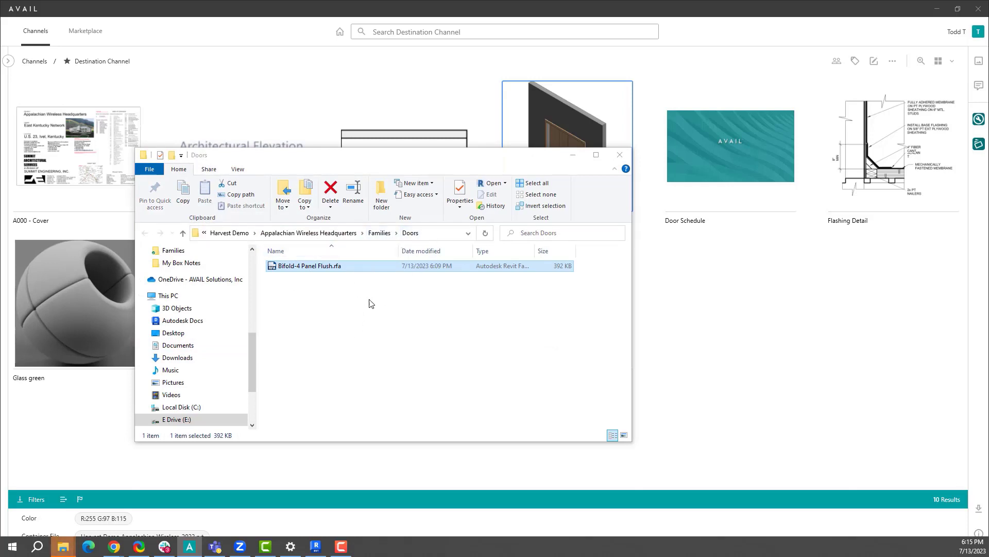
{"action": "left_click_drag", "start_coordinate": [510, 154], "coordinate": [501, 231]}
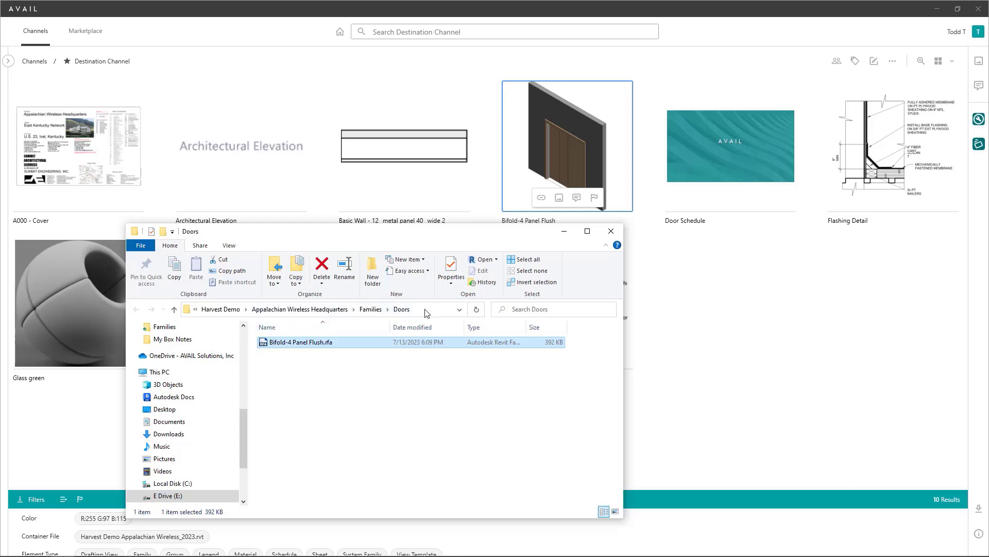
{"action": "left_click_drag", "start_coordinate": [395, 234], "coordinate": [375, 223]}
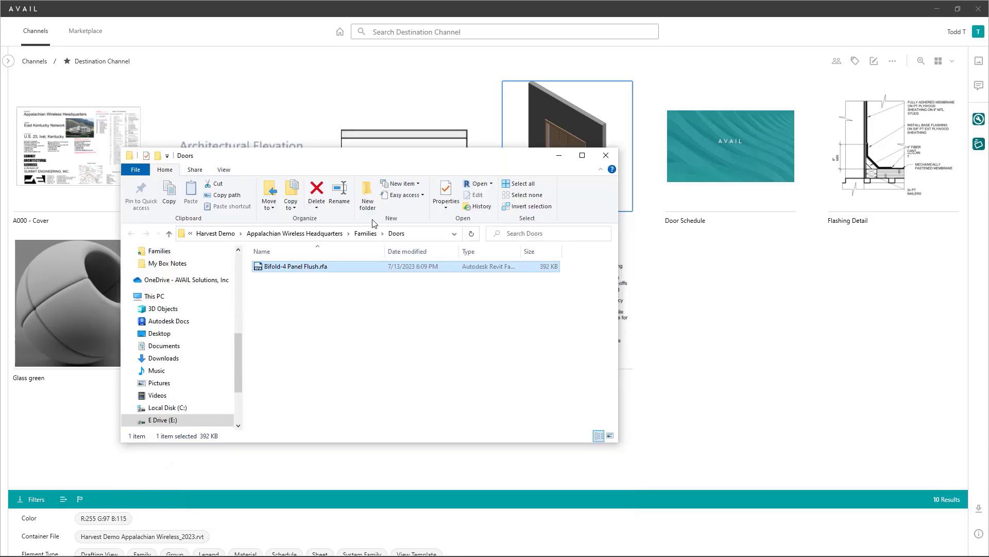